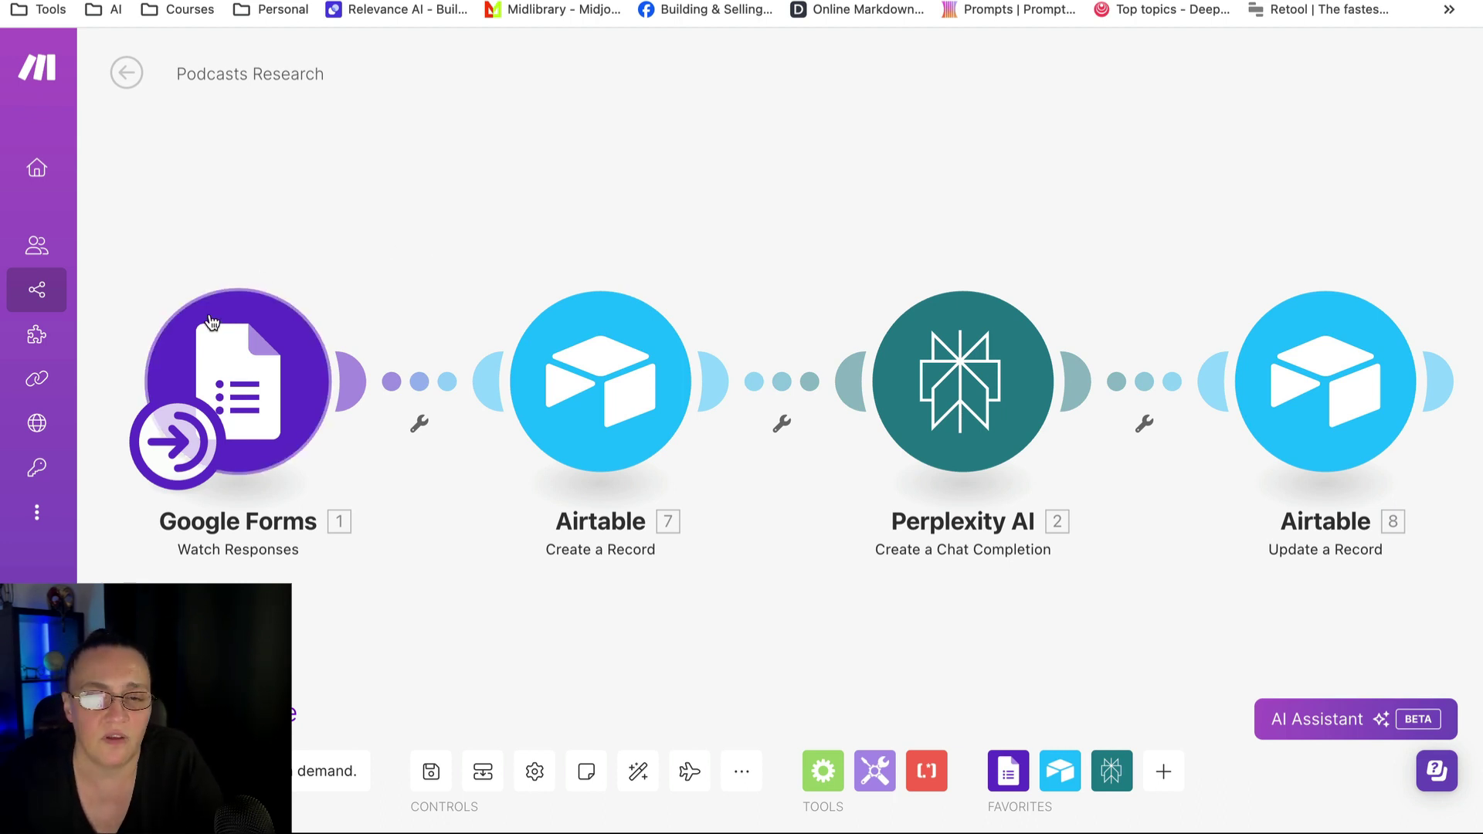
Open the Google Forms trigger's settings, then switch to the Test form in Google Forms and review its questions
click(225, 360)
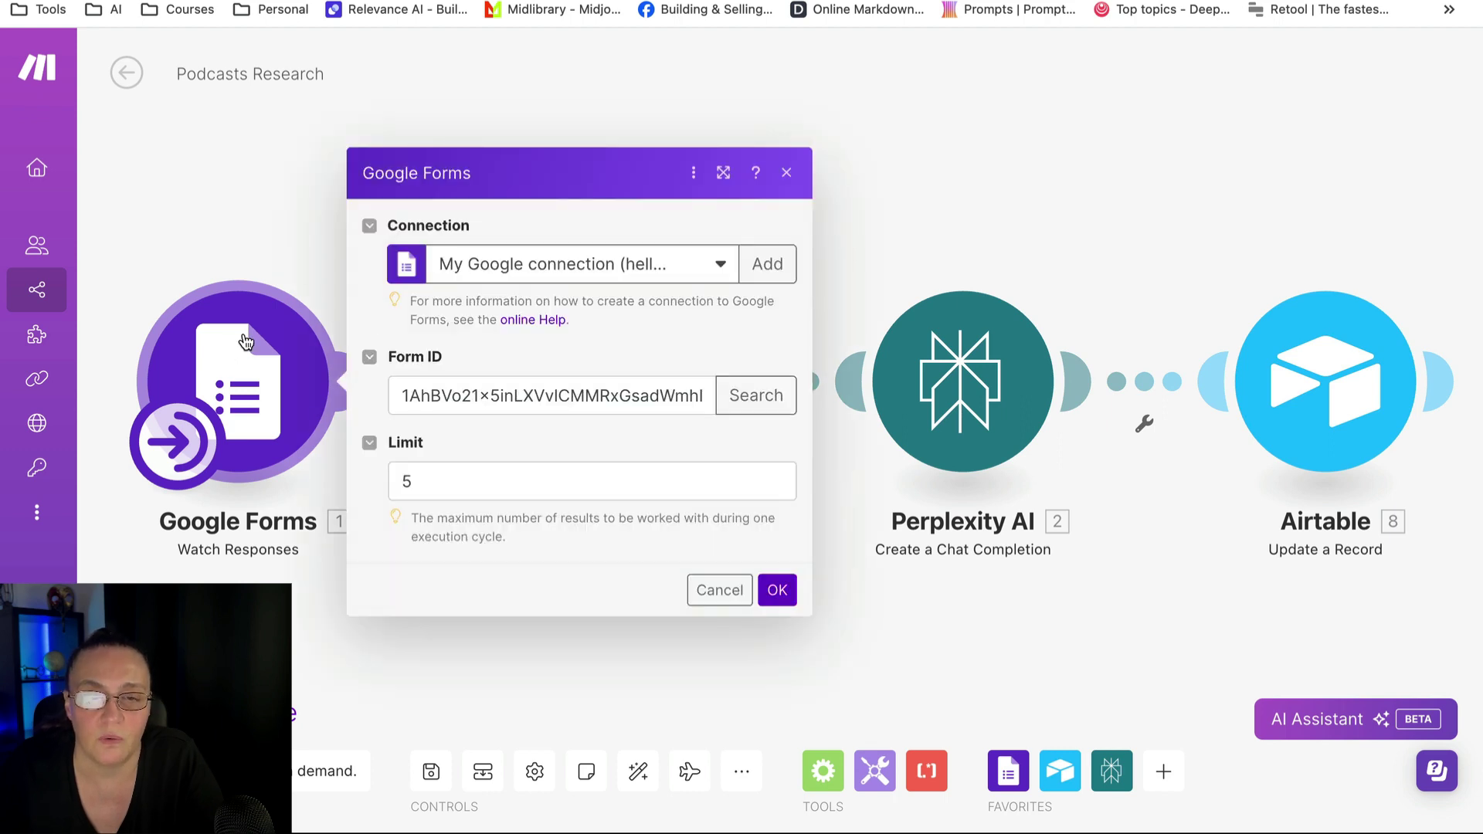
click(602, 0)
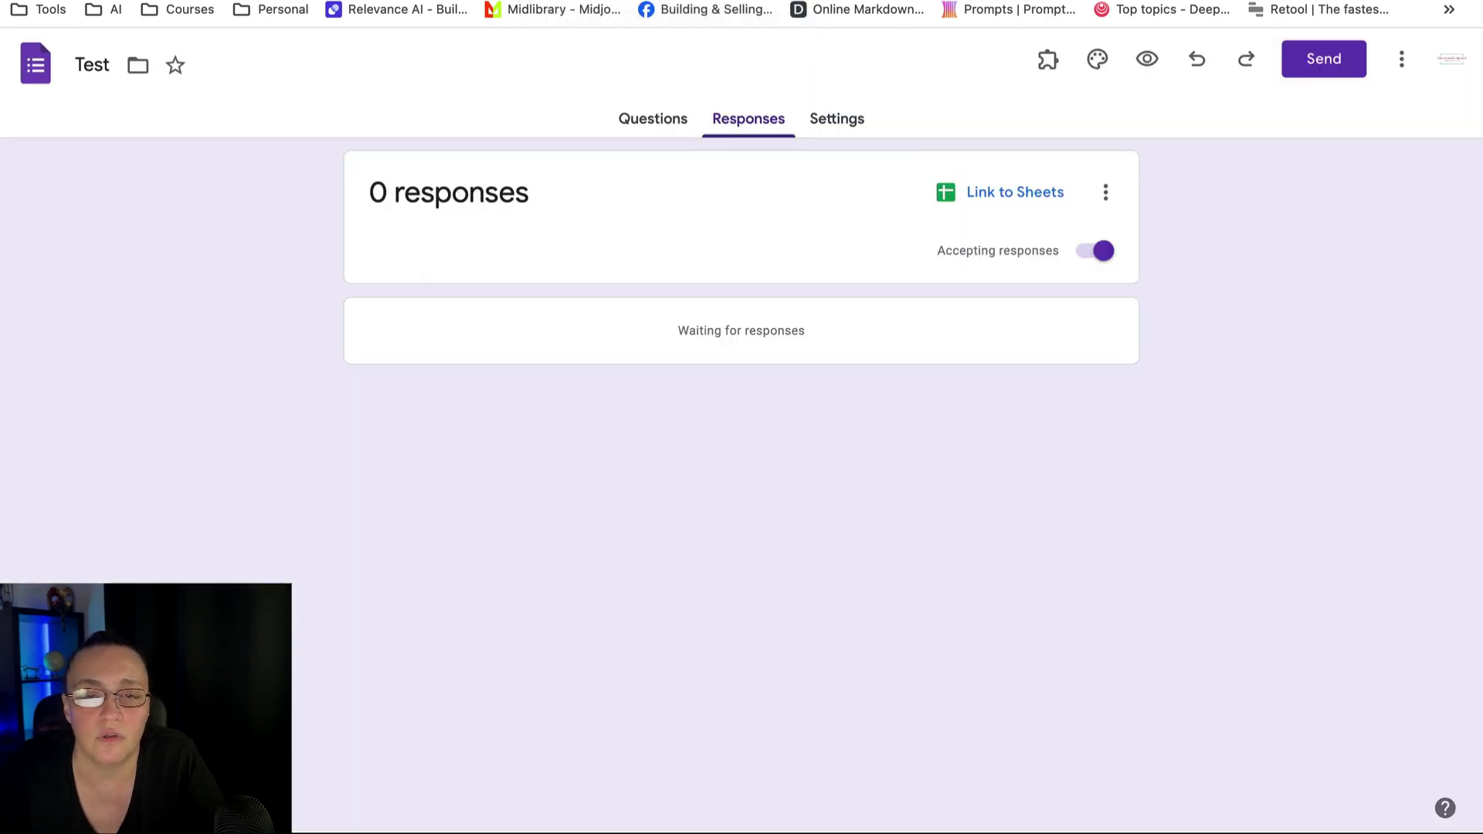
click(645, 119)
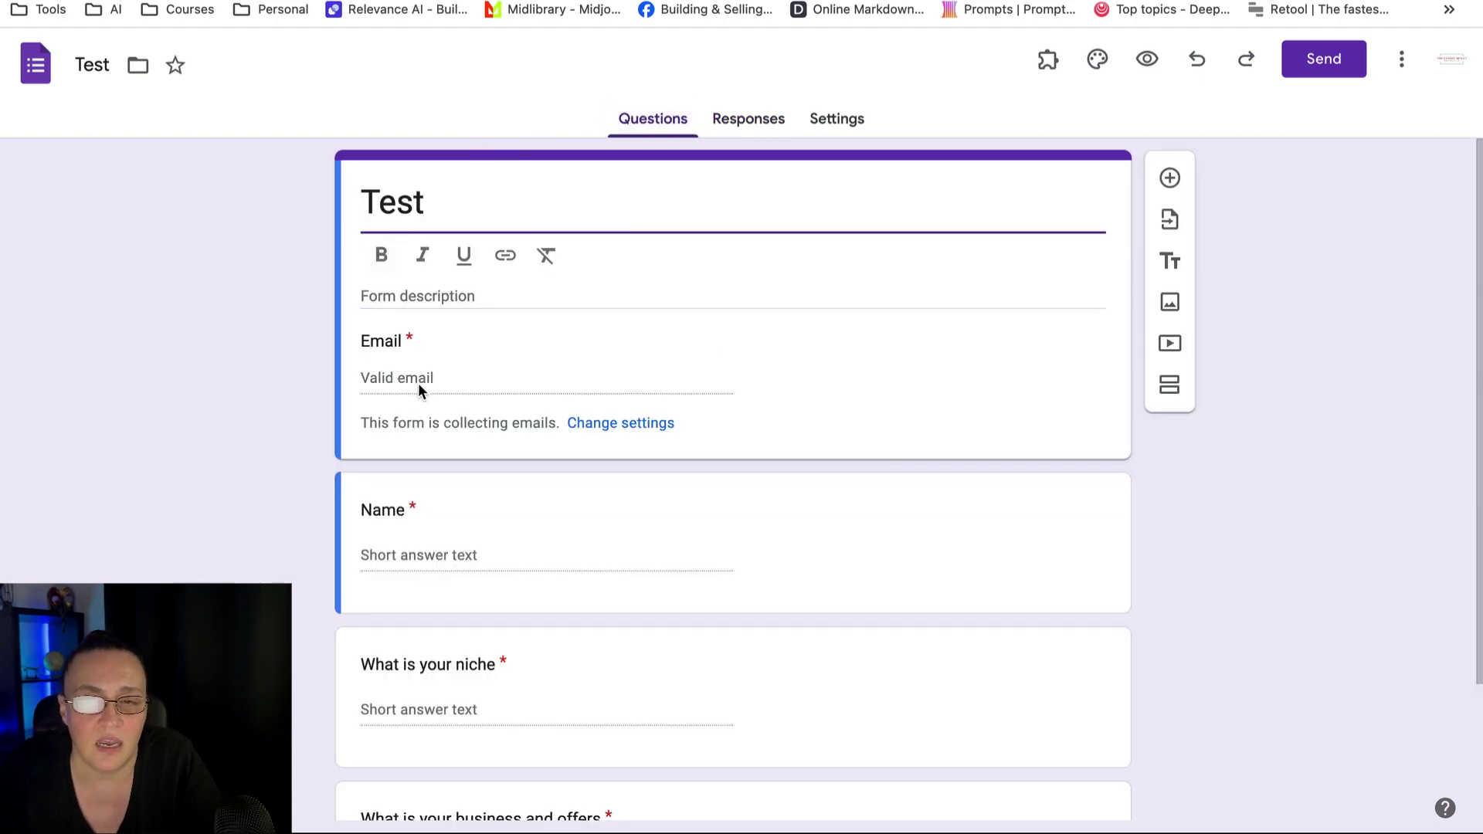
scroll(419, 382, down, 1)
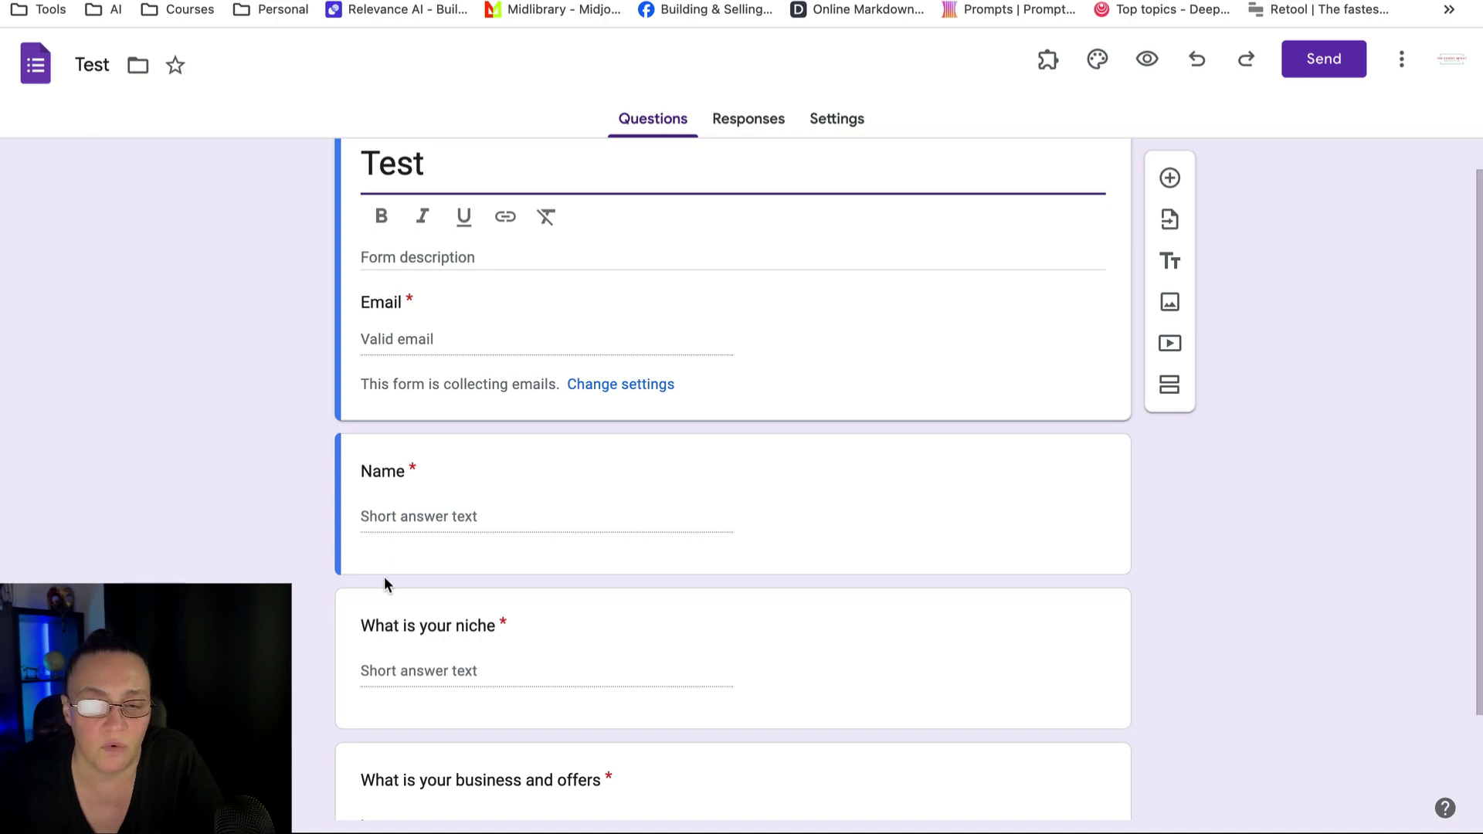
scroll(384, 584, down, 3)
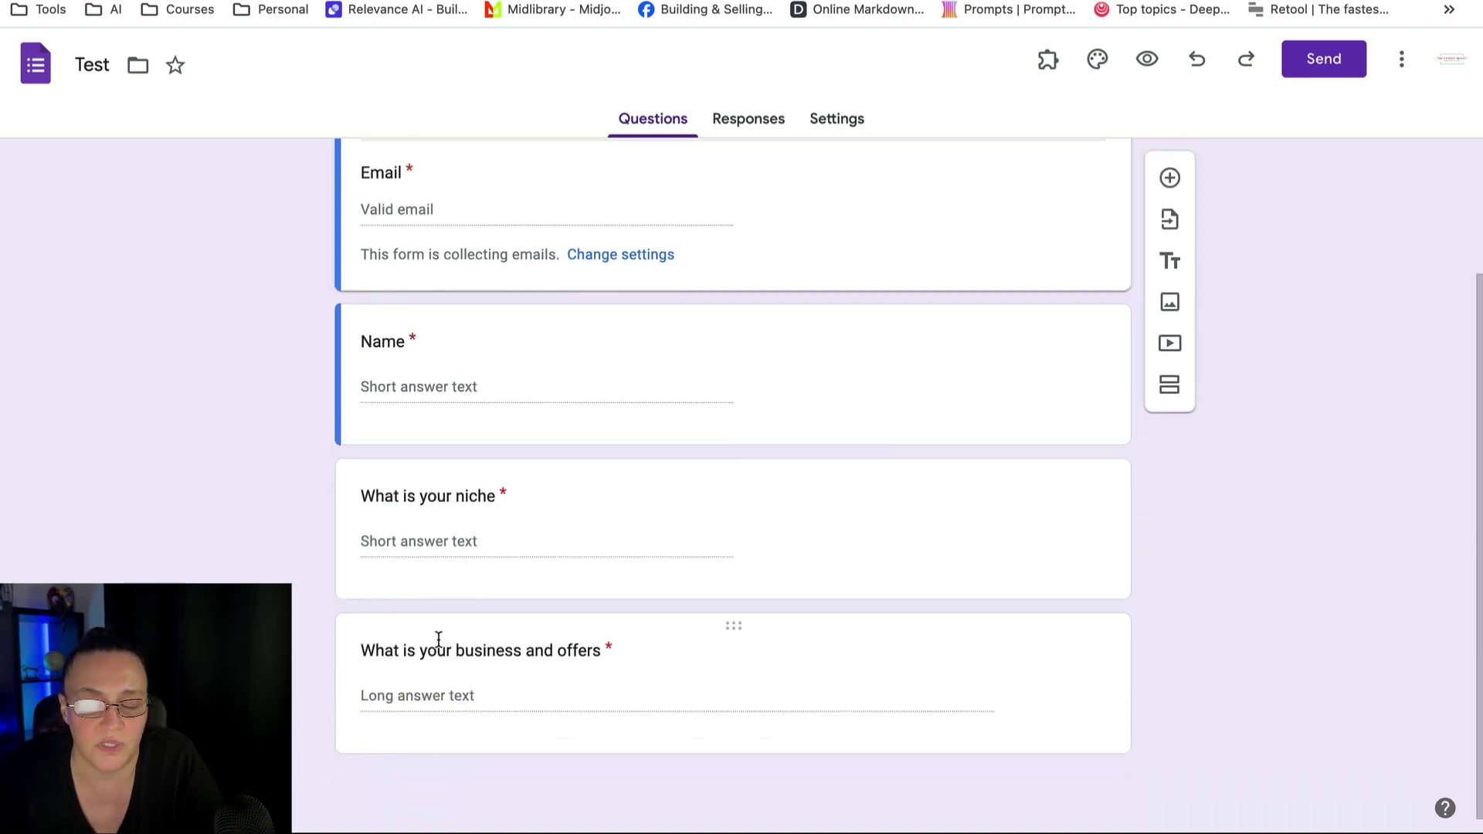
click(473, 494)
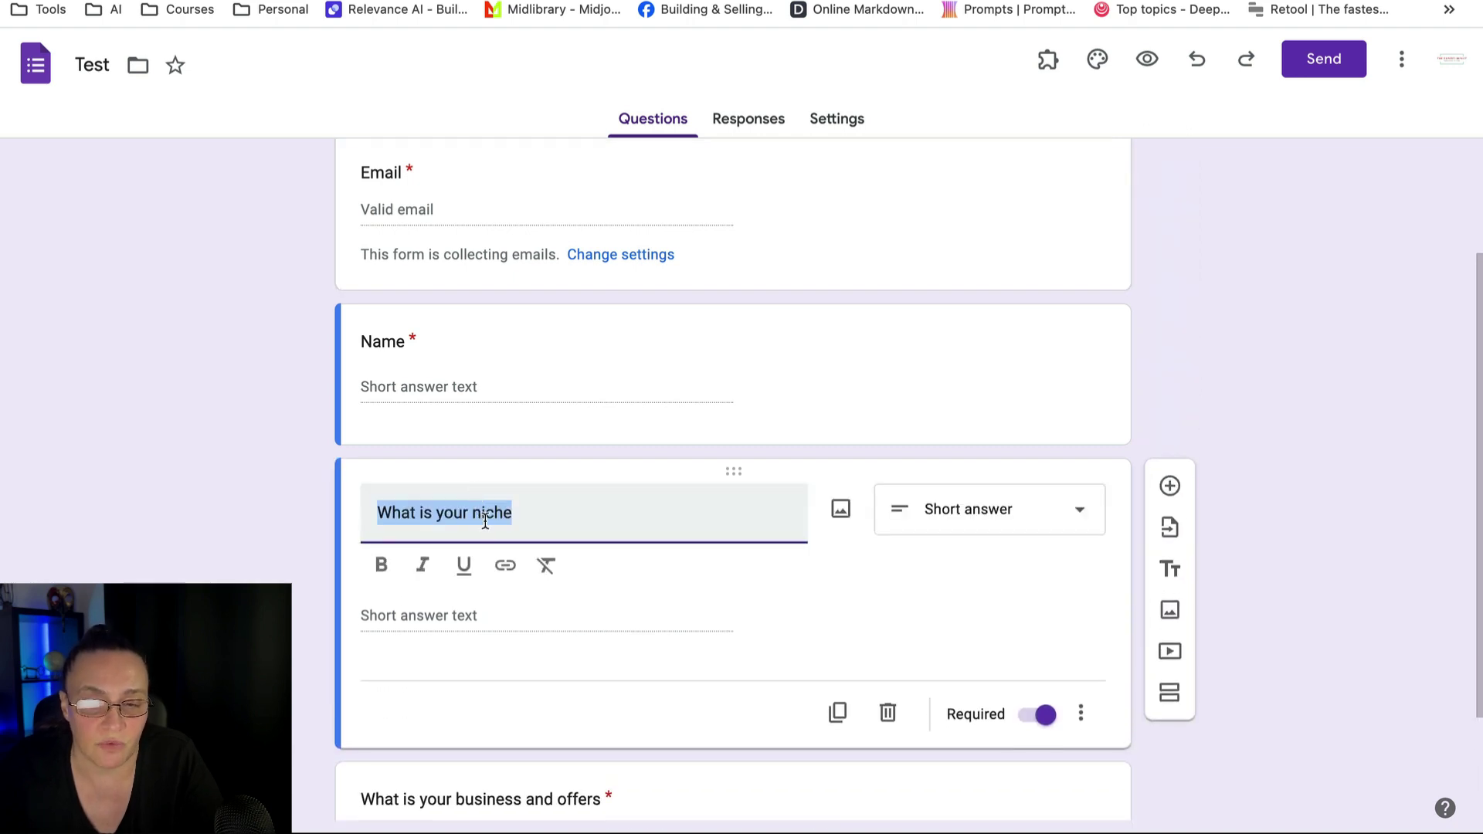
scroll(513, 595, down, 3)
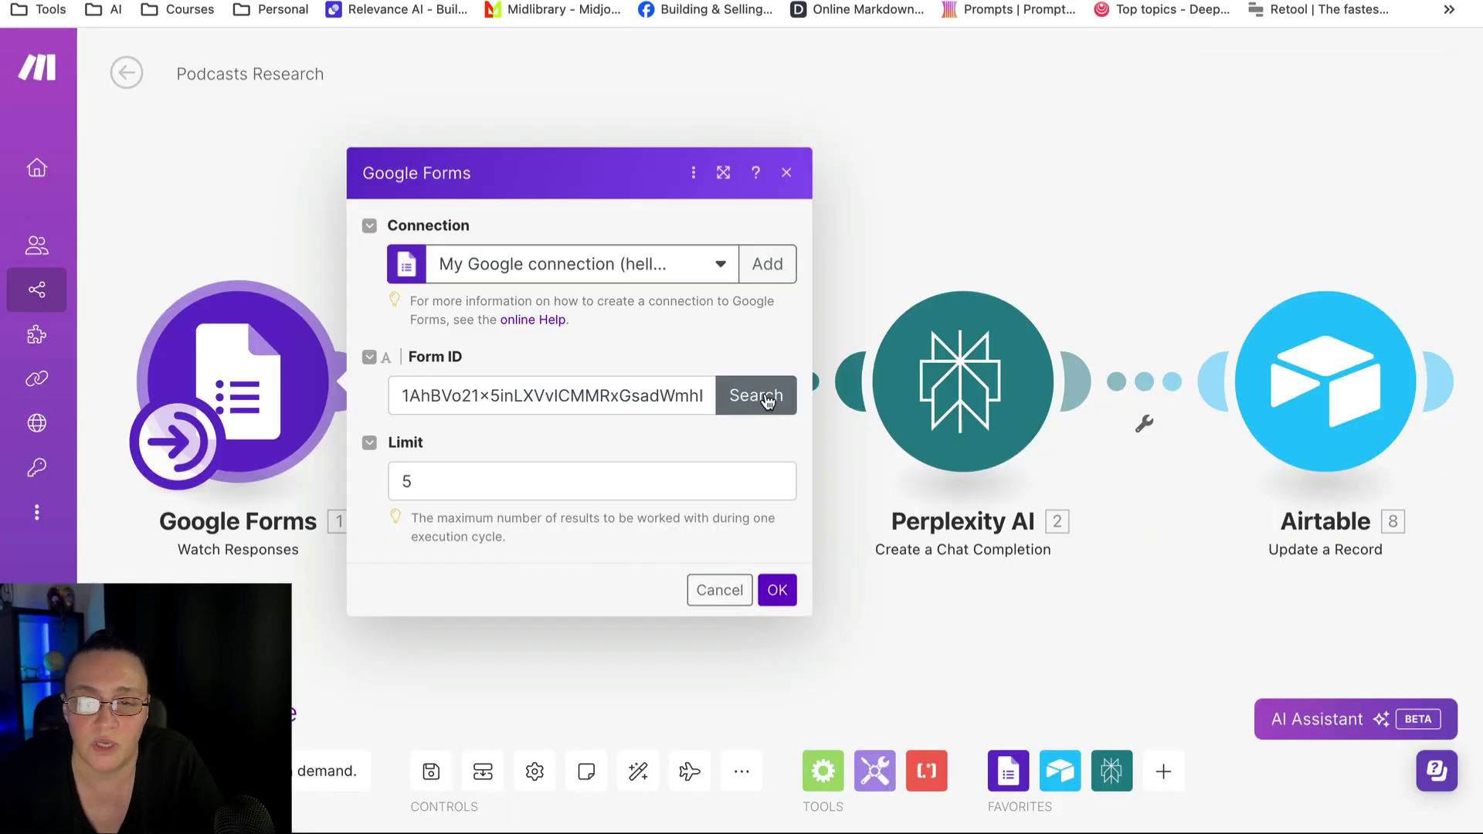
Search for the form by the document title "Test" in the Google Forms trigger and confirm the module's settings
click(765, 397)
click(892, 328)
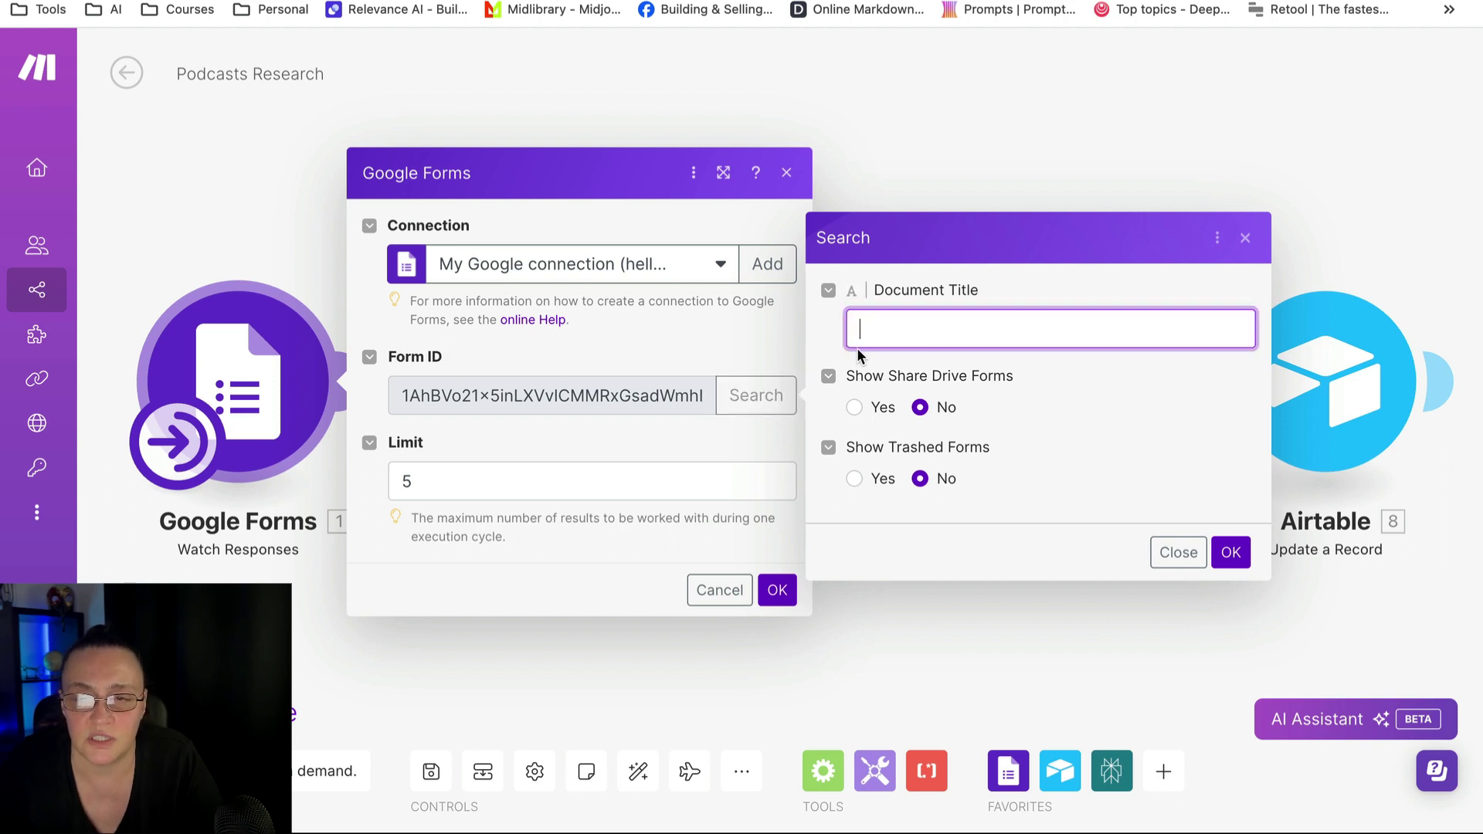
text(test)
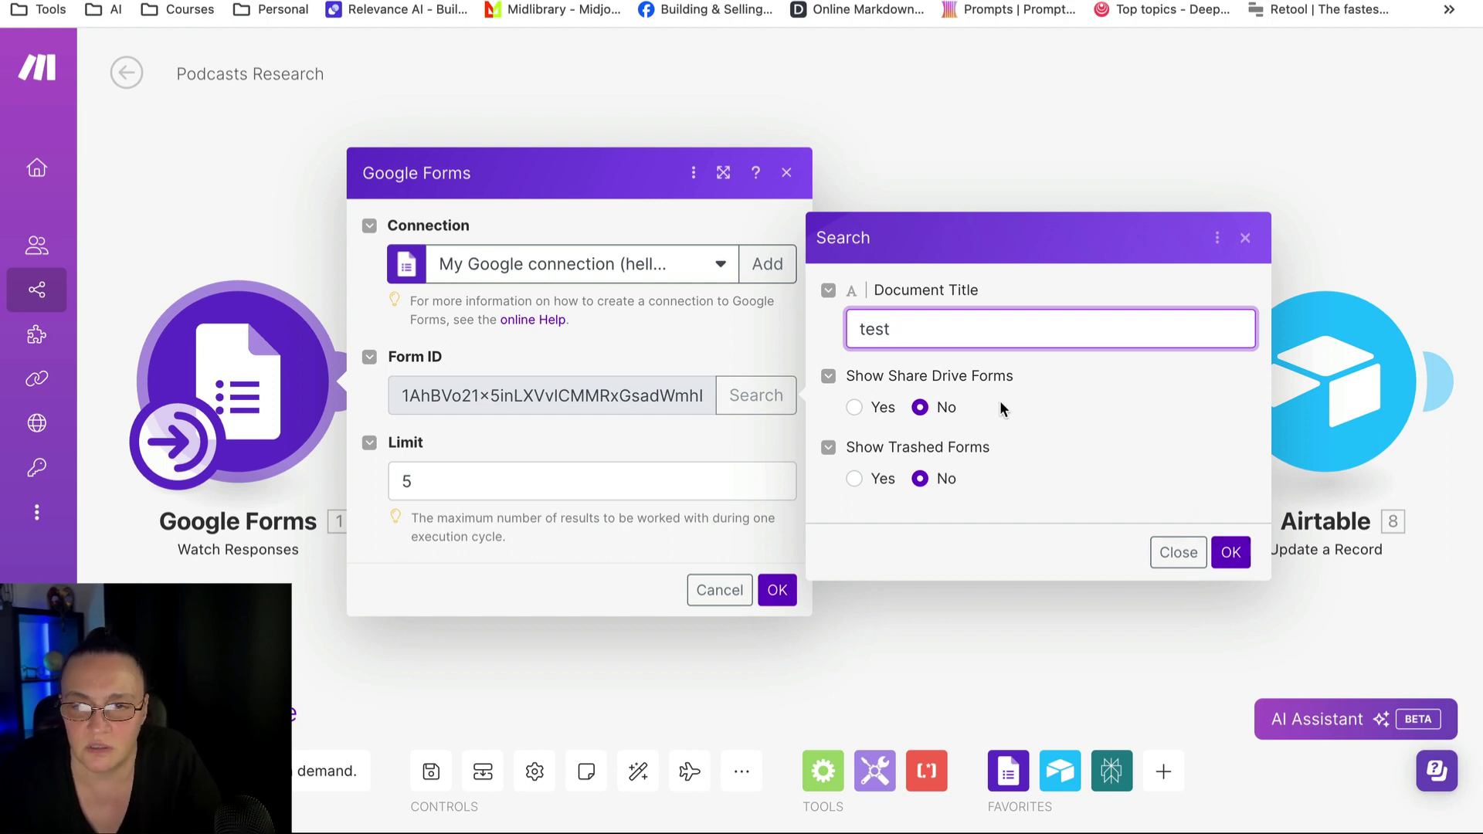
click(860, 329)
key(Delete)
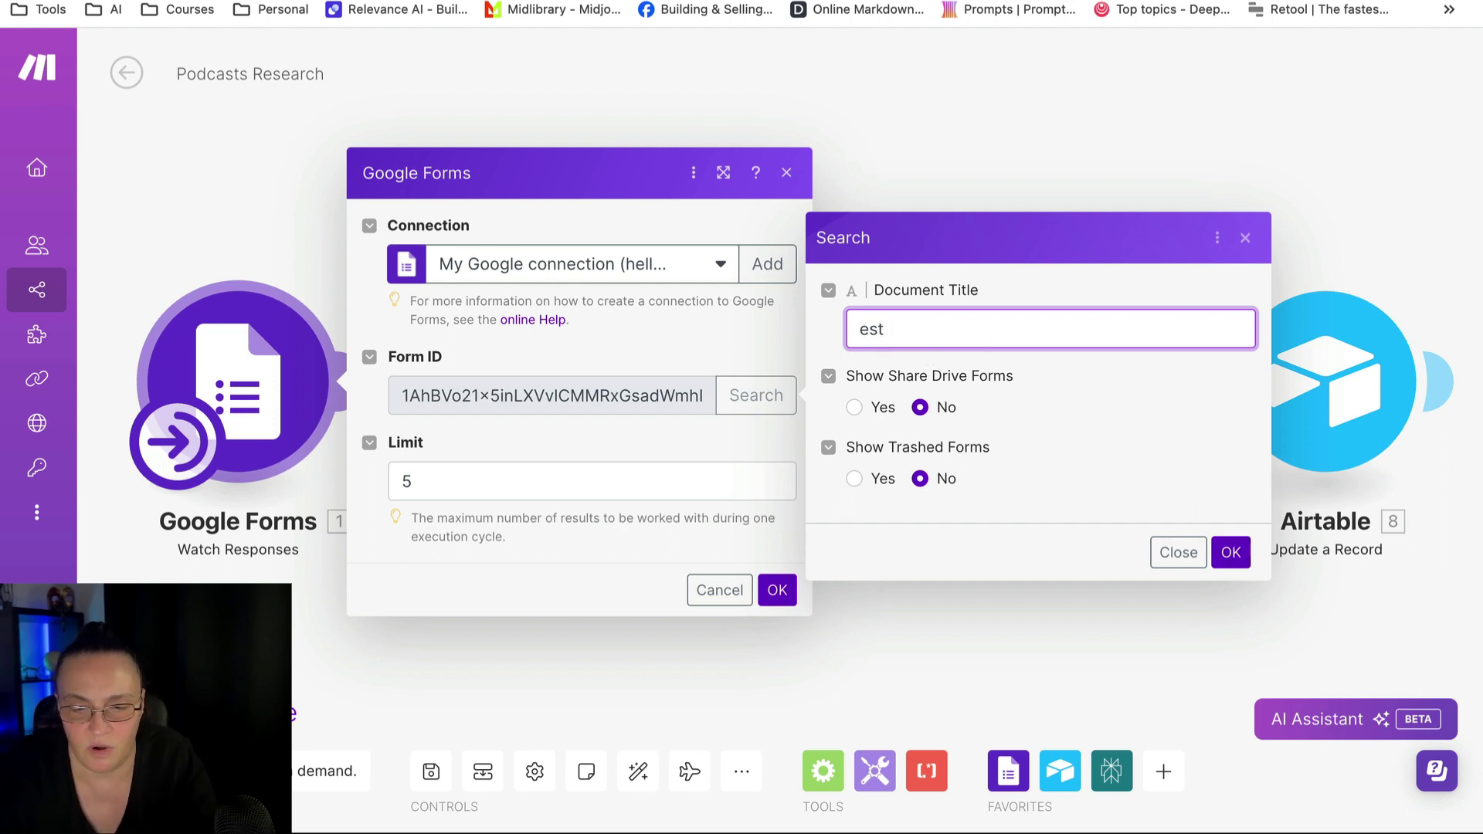
text(T)
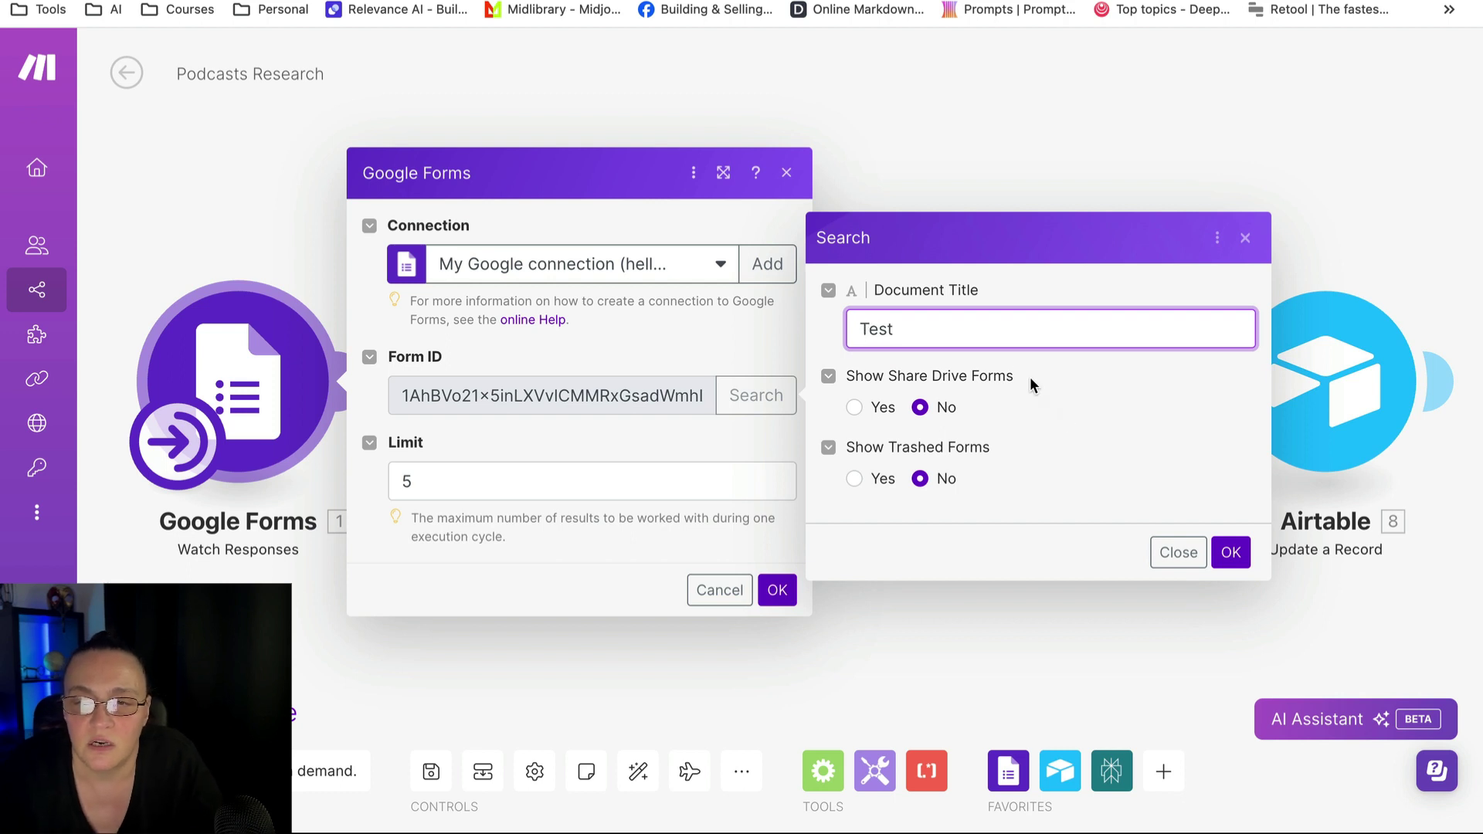
click(1222, 556)
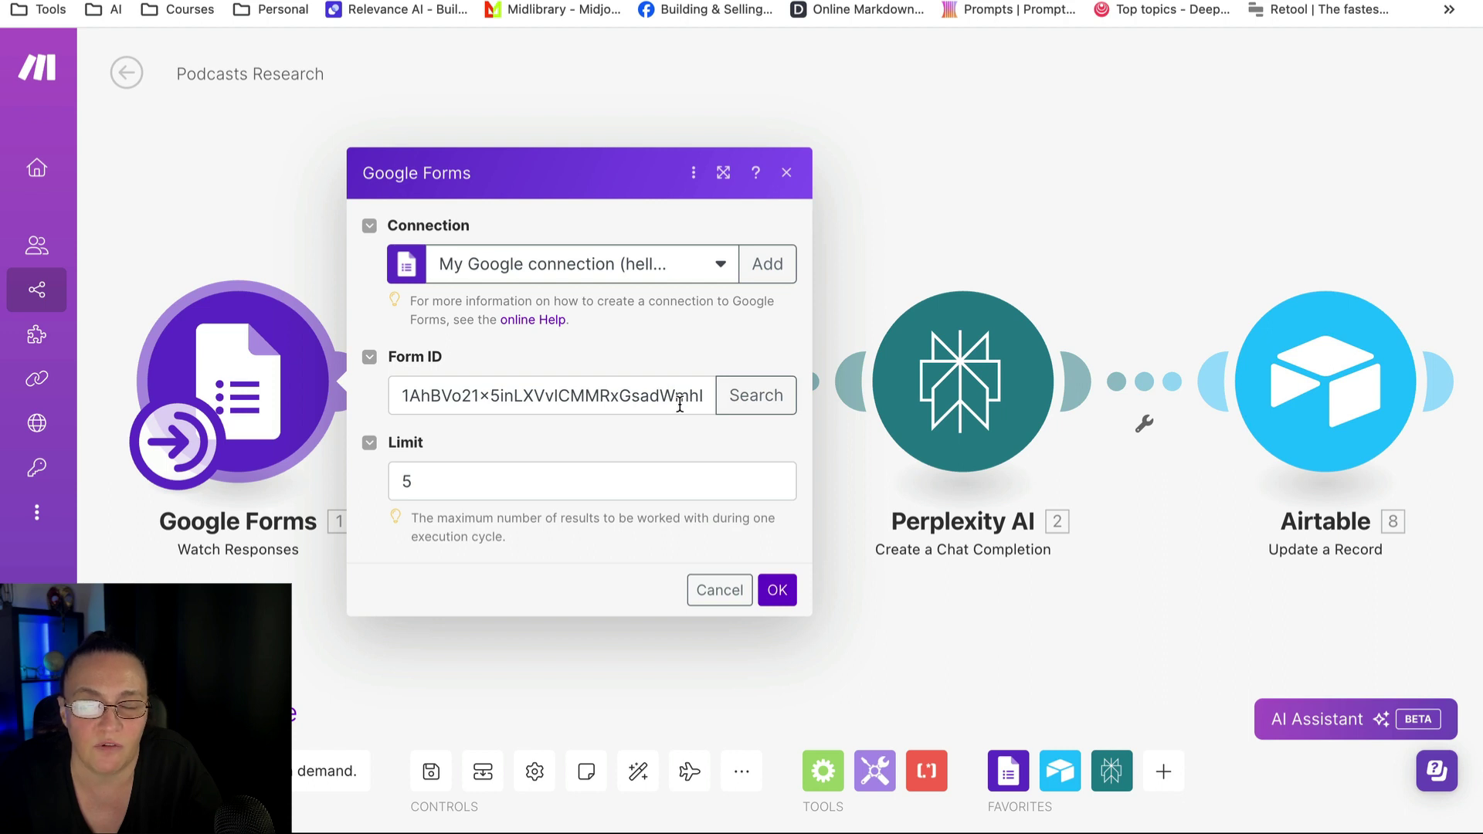
click(695, 472)
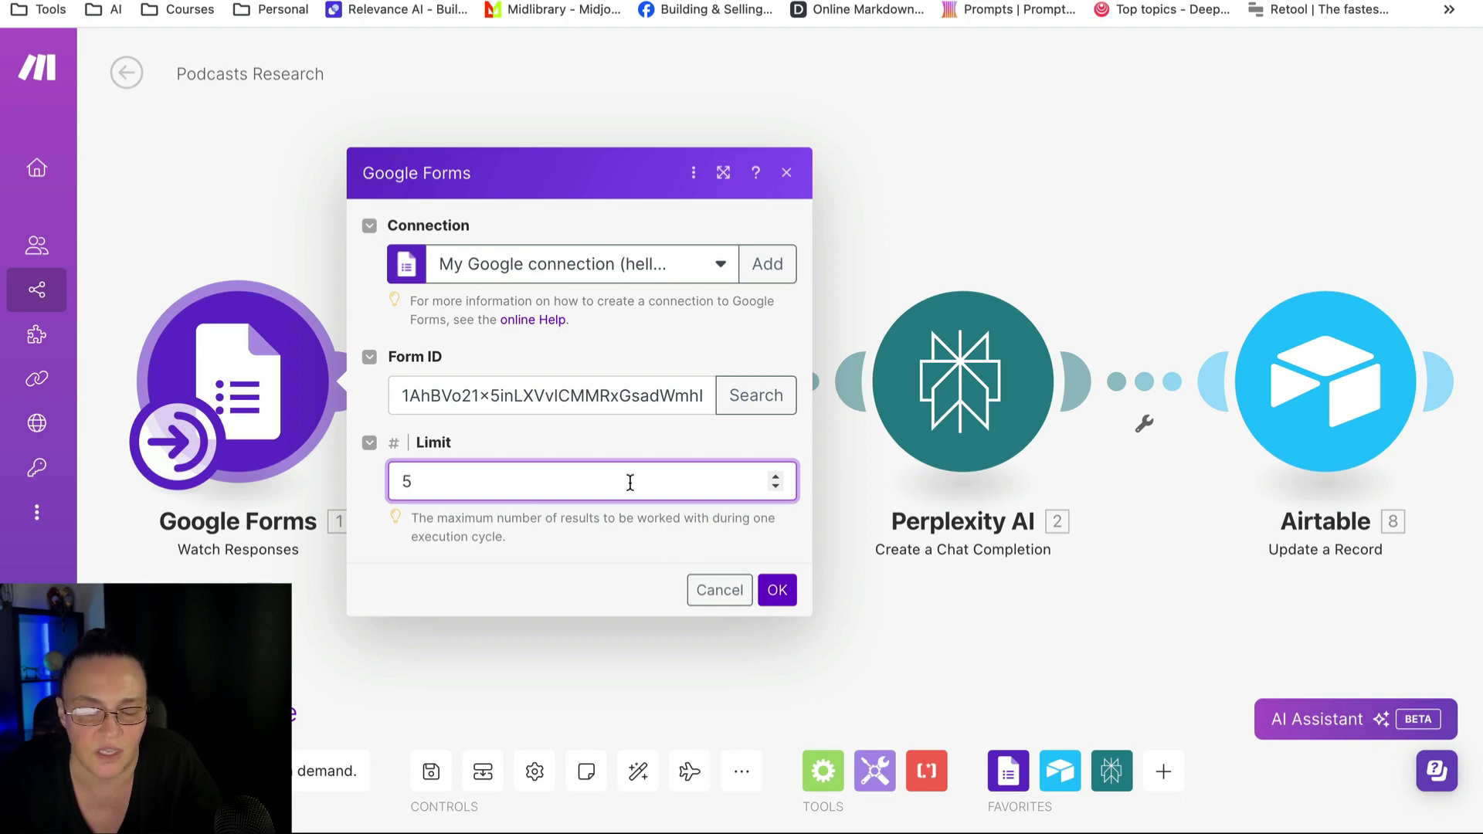
click(776, 591)
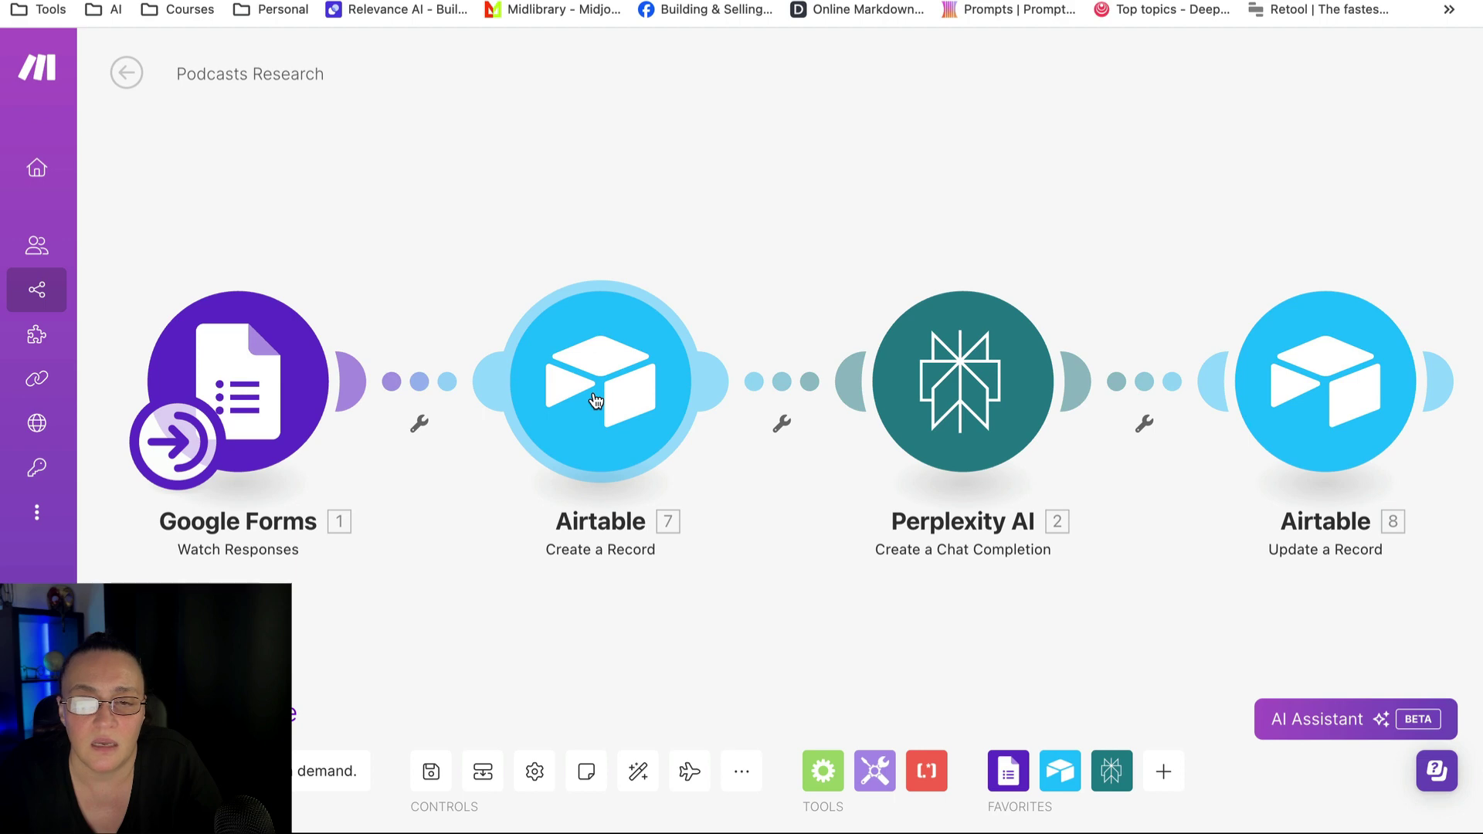
Examine how the form answers are mapped to the record fields in the Airtable Create a Record module
click(595, 400)
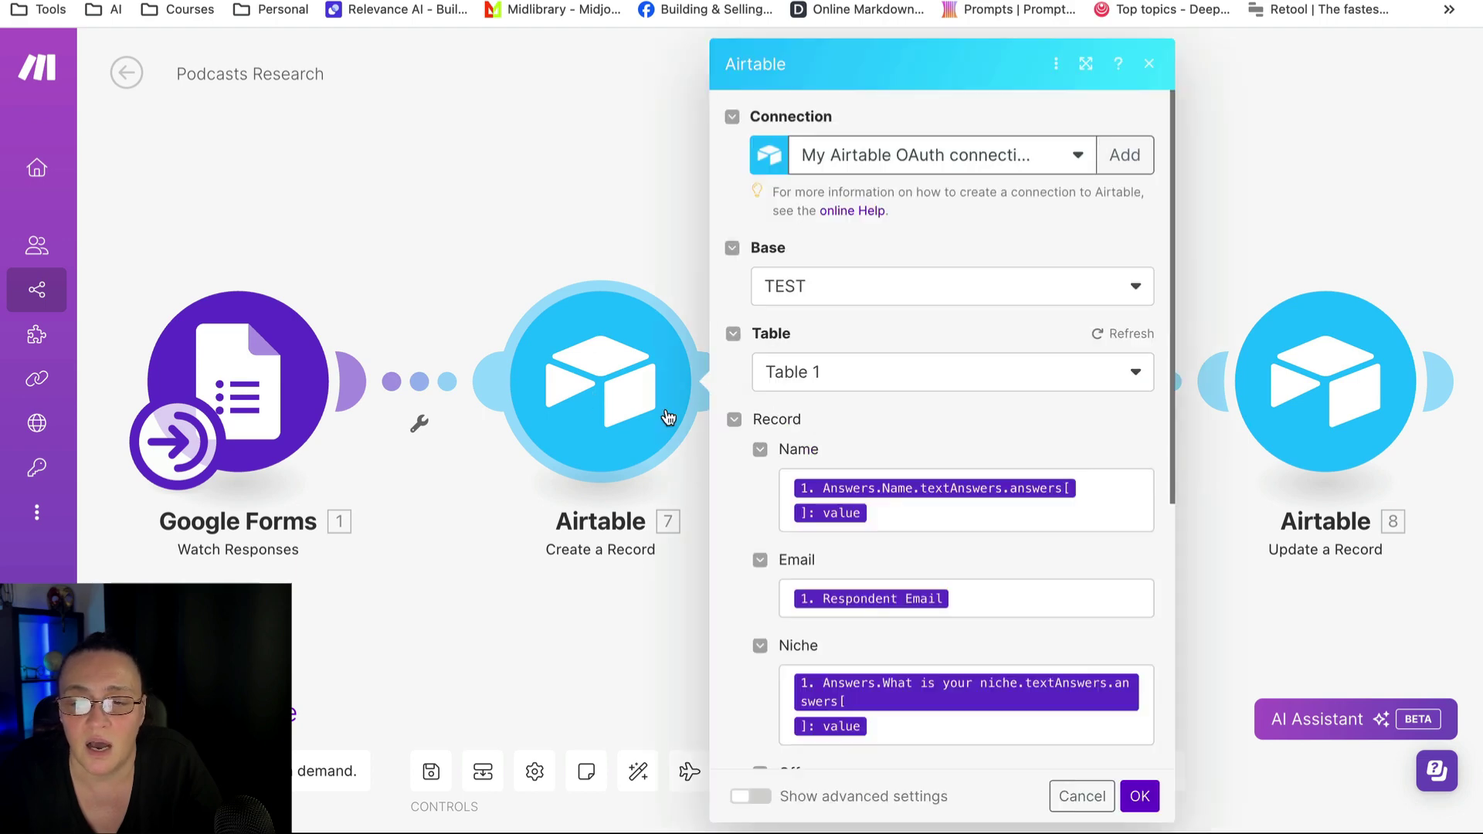
scroll(895, 500, down, 3)
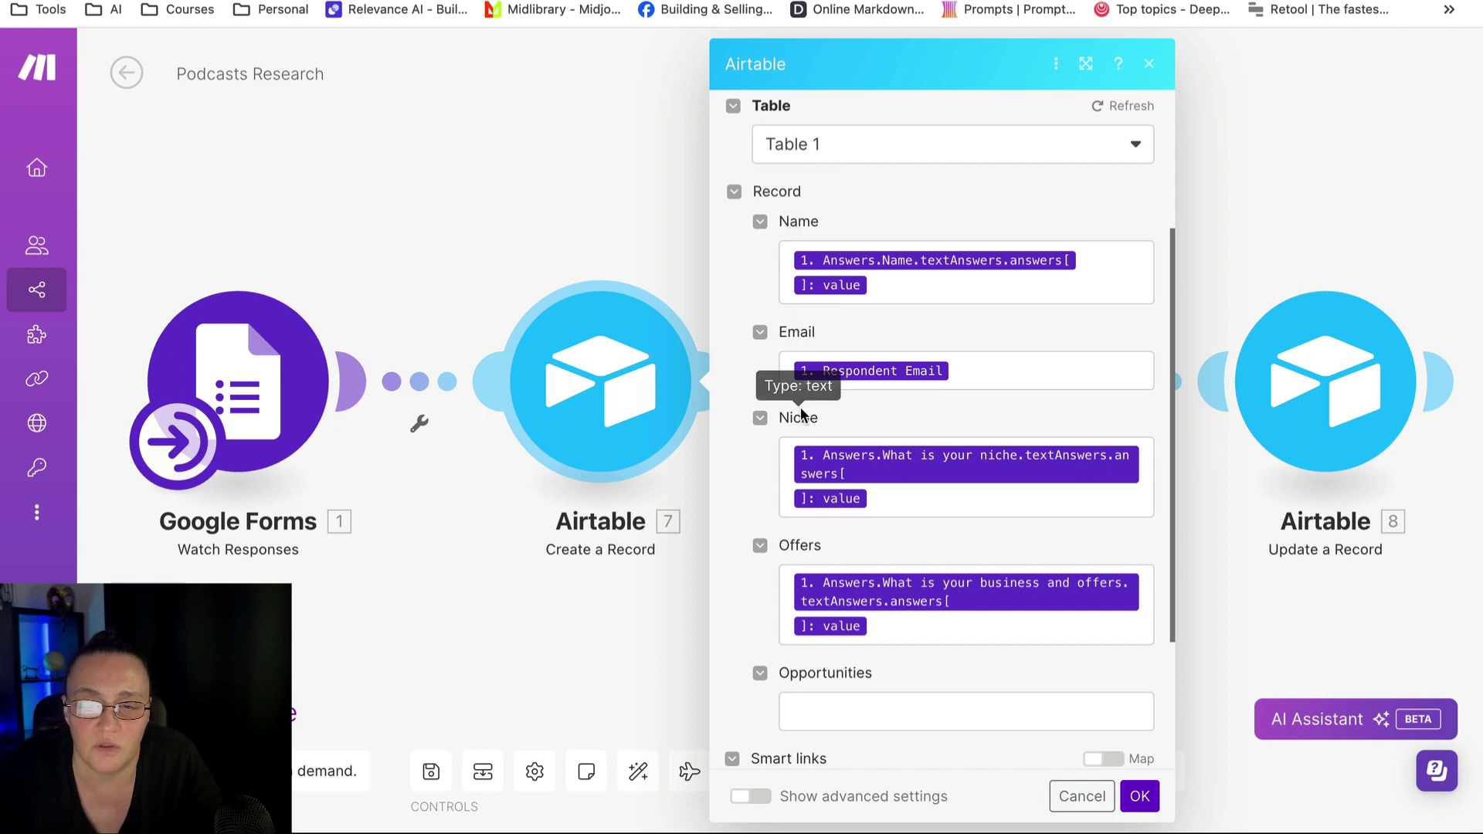
click(923, 288)
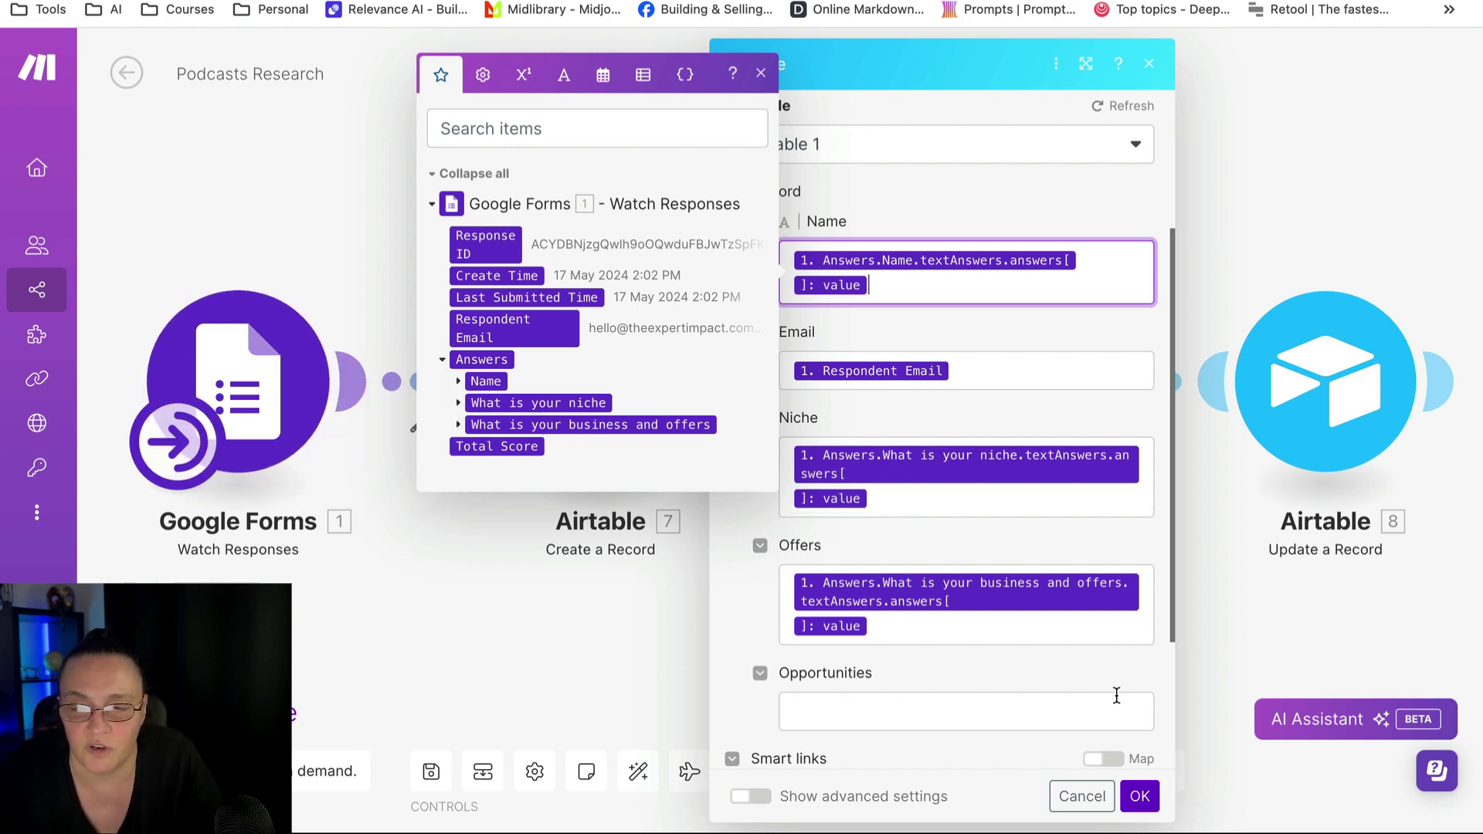
click(1209, 689)
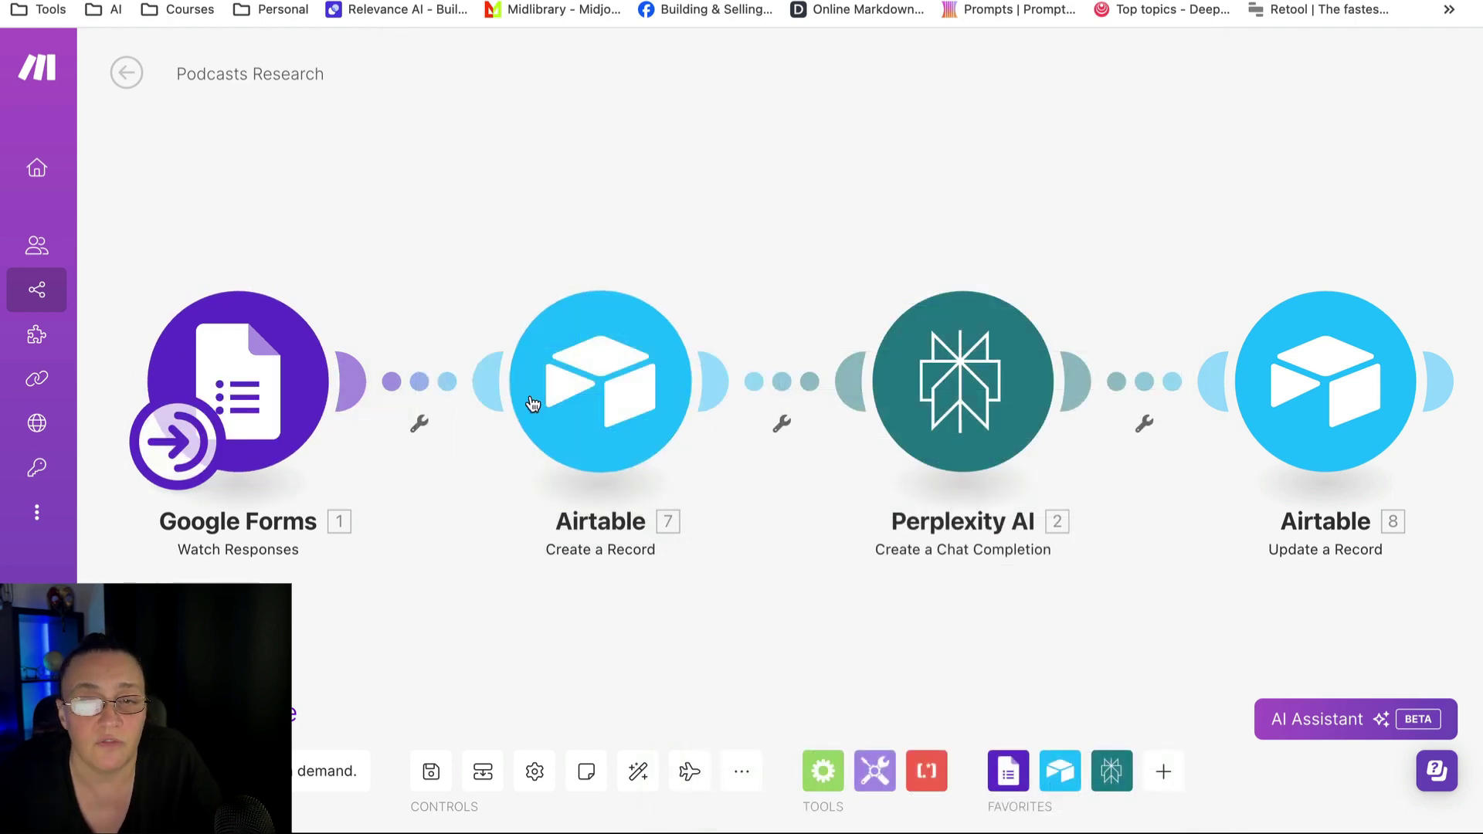
Review the model, system message and podcast research prompt in the Perplexity AI module, then confirm its settings
click(931, 384)
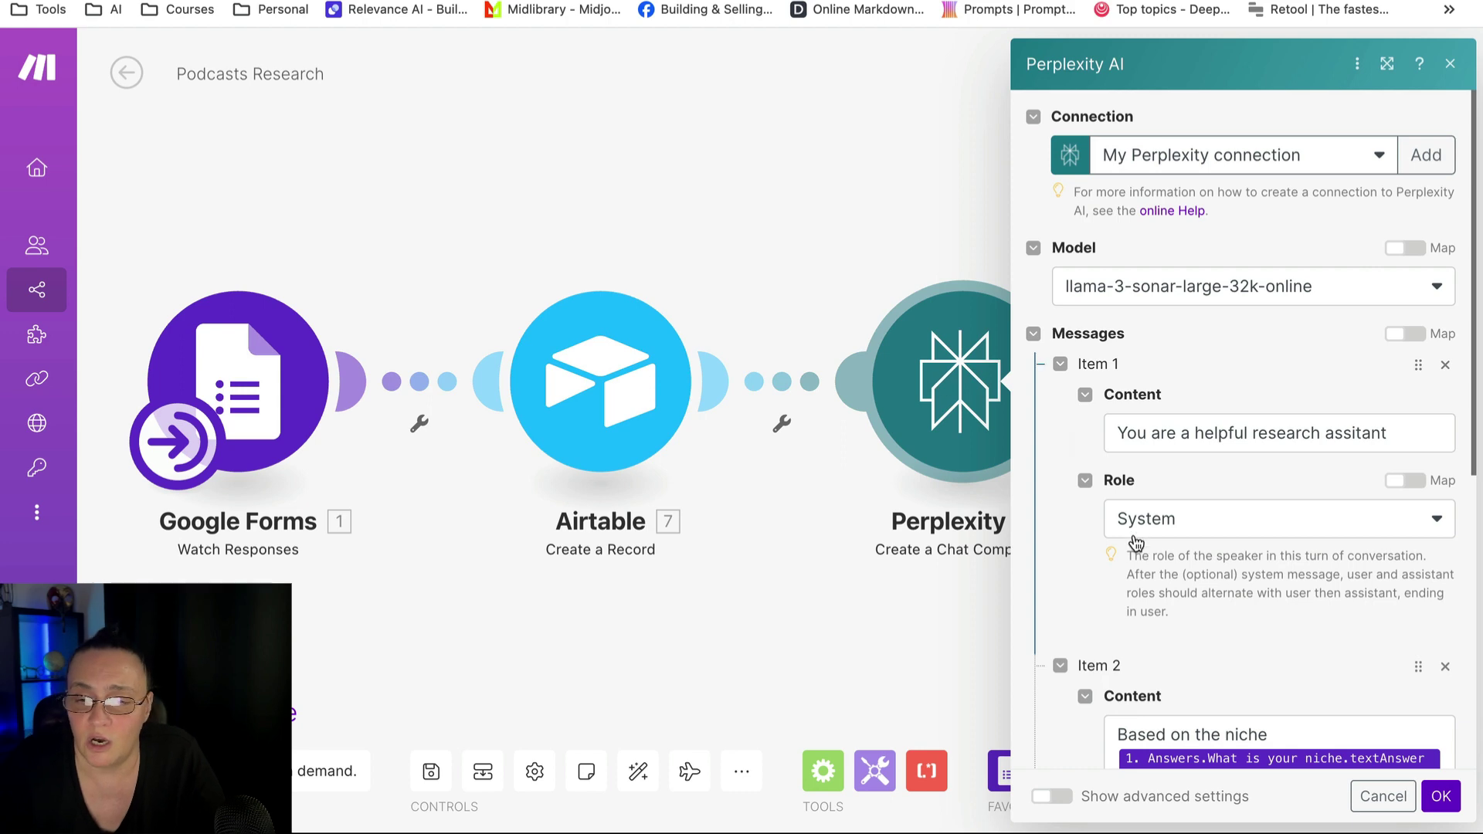
scroll(1120, 525, down, 2)
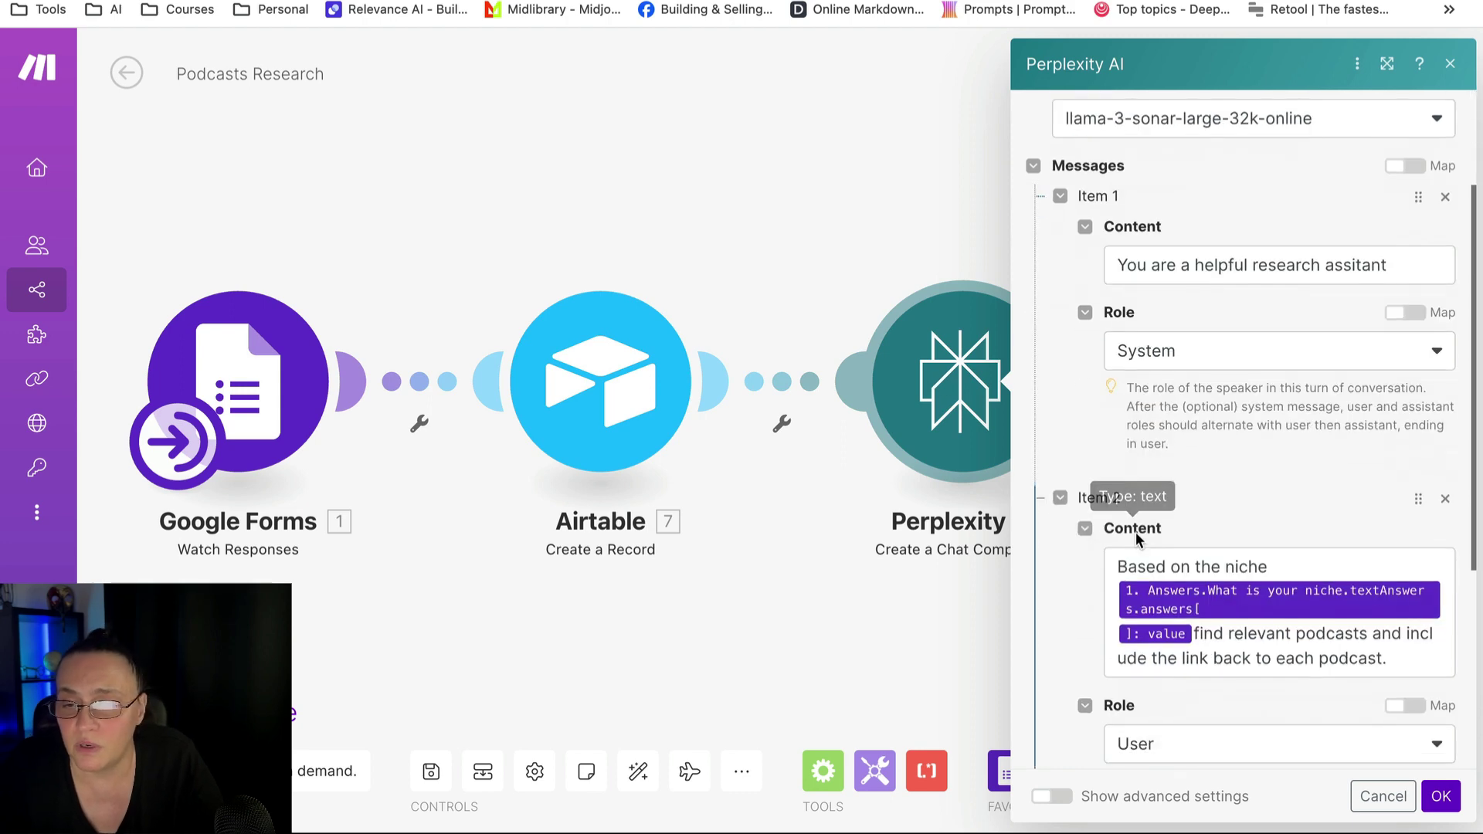
click(1194, 635)
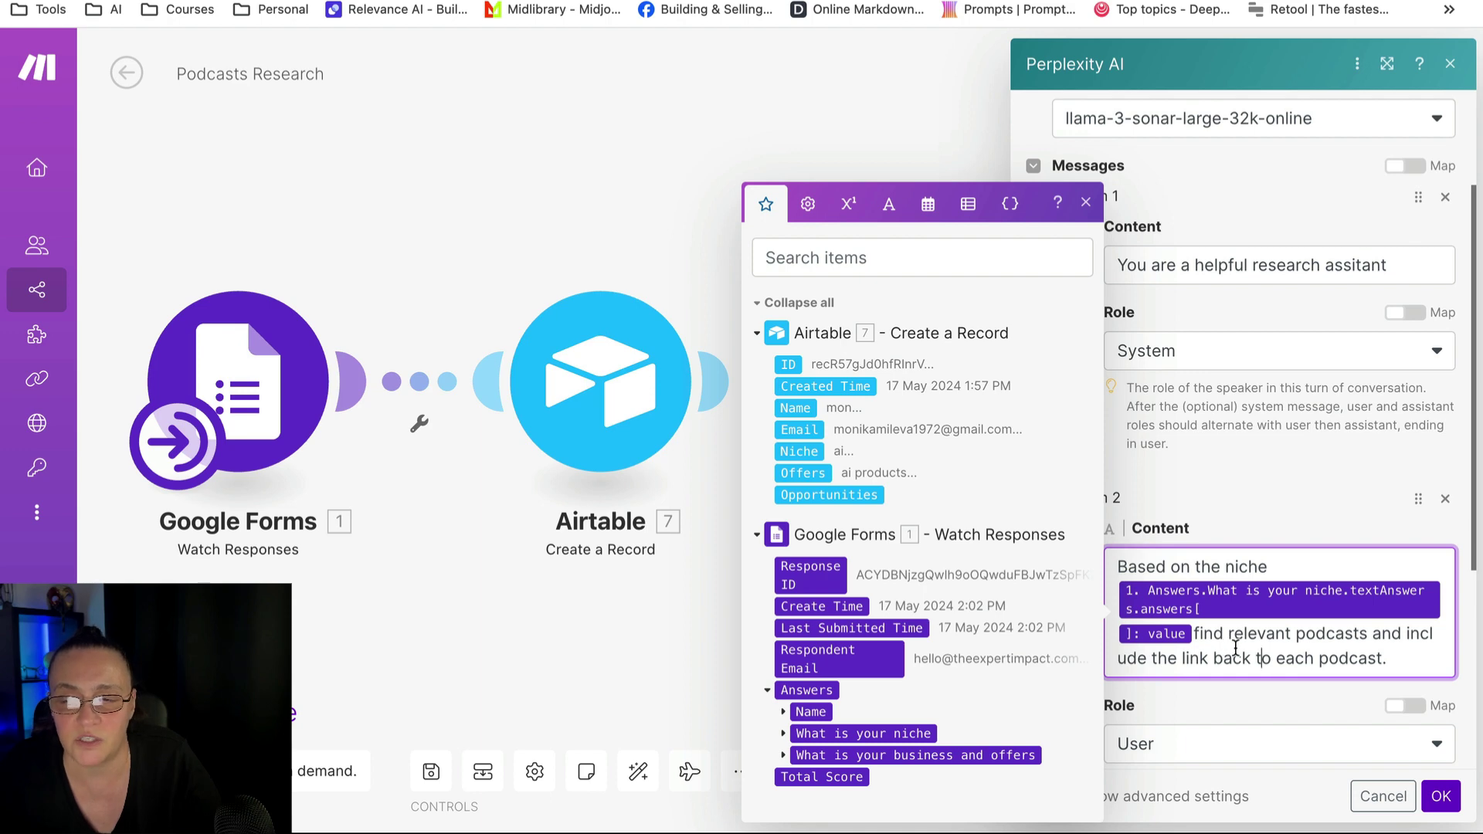
click(1438, 796)
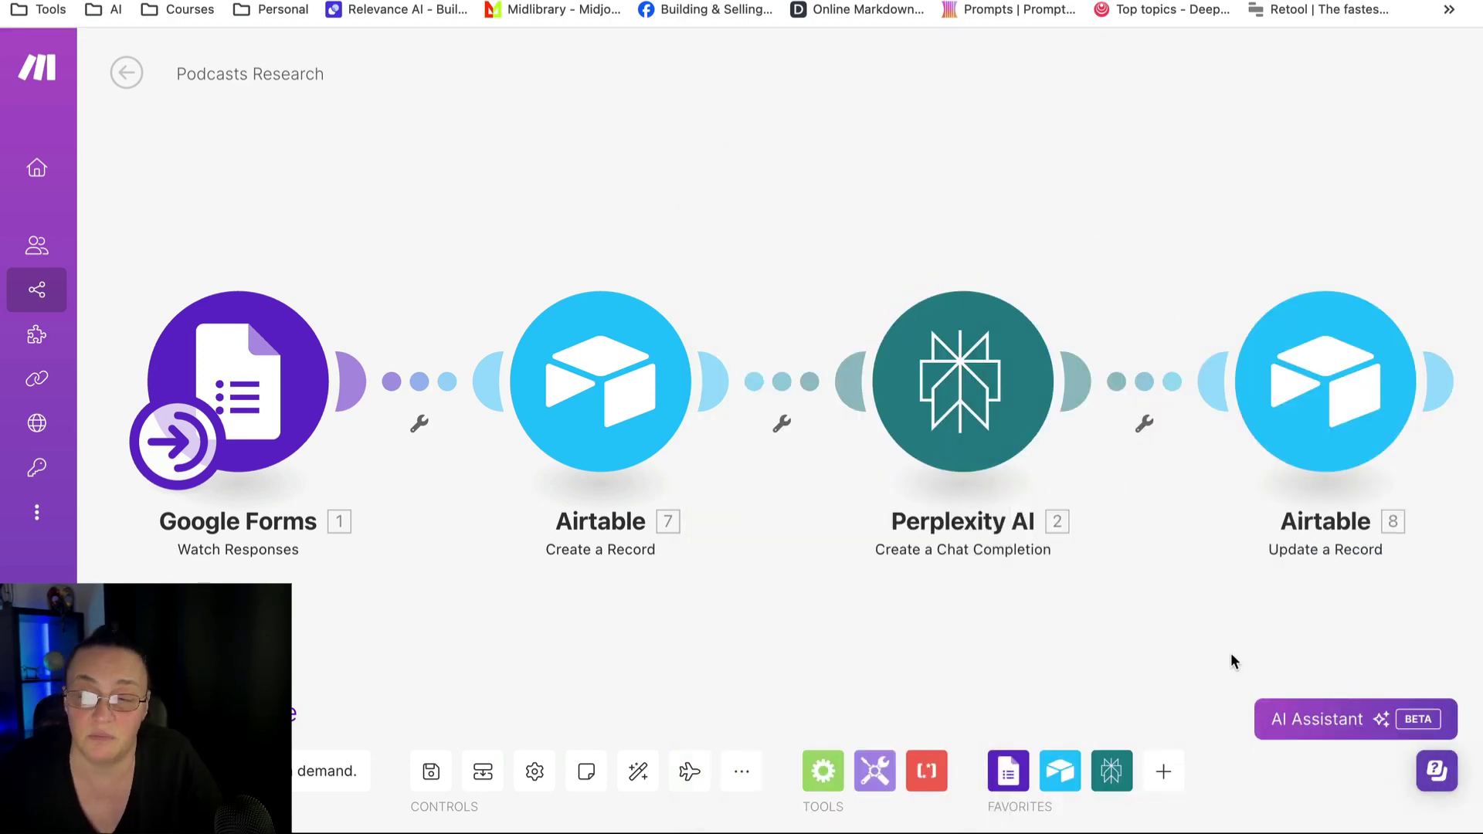
Examine the Opportunities mapping in the Airtable Update a Record module and locate Perplexity's message content among the available items
click(1320, 374)
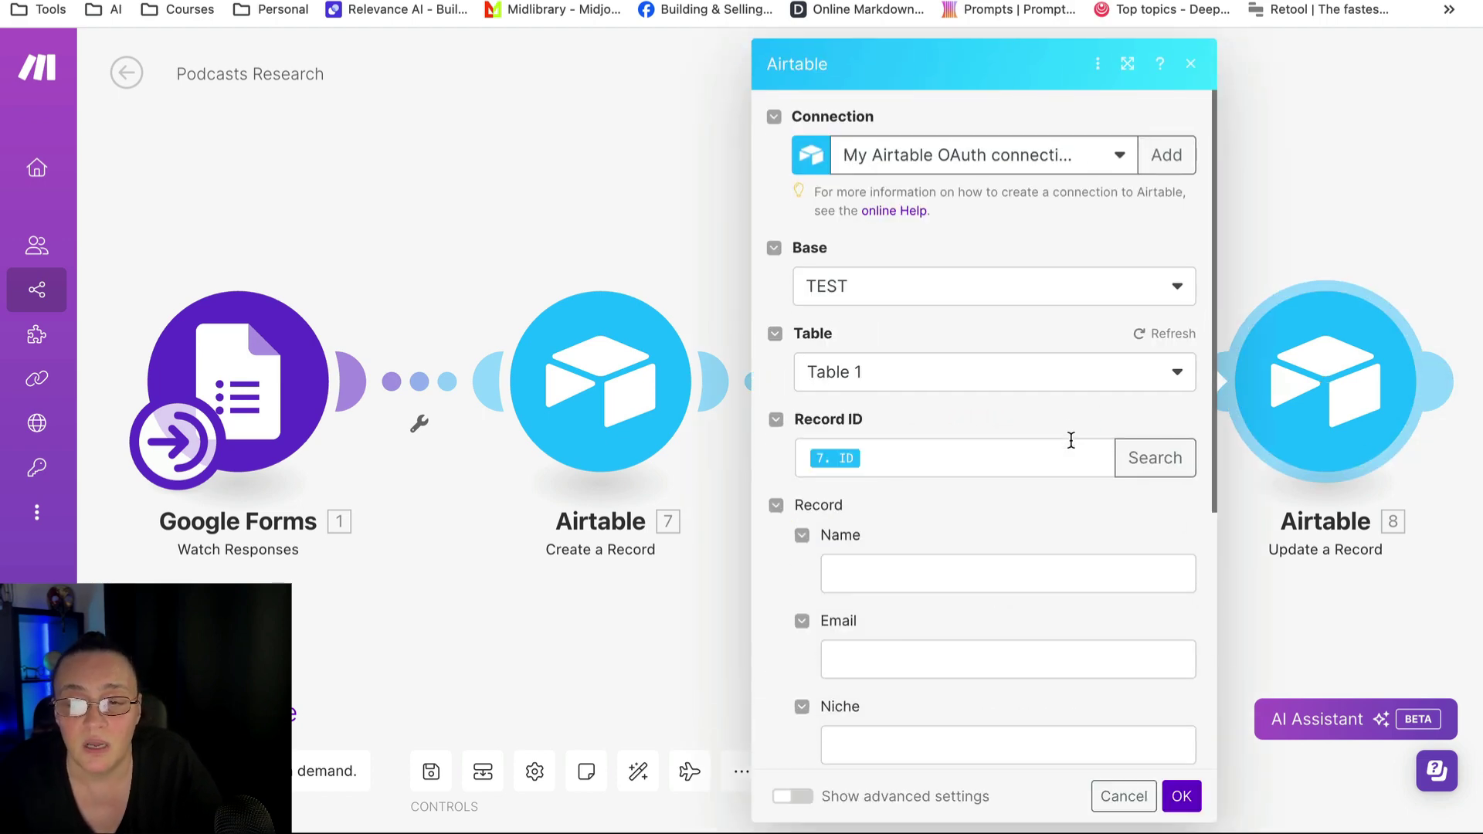
scroll(1071, 440, down, 5)
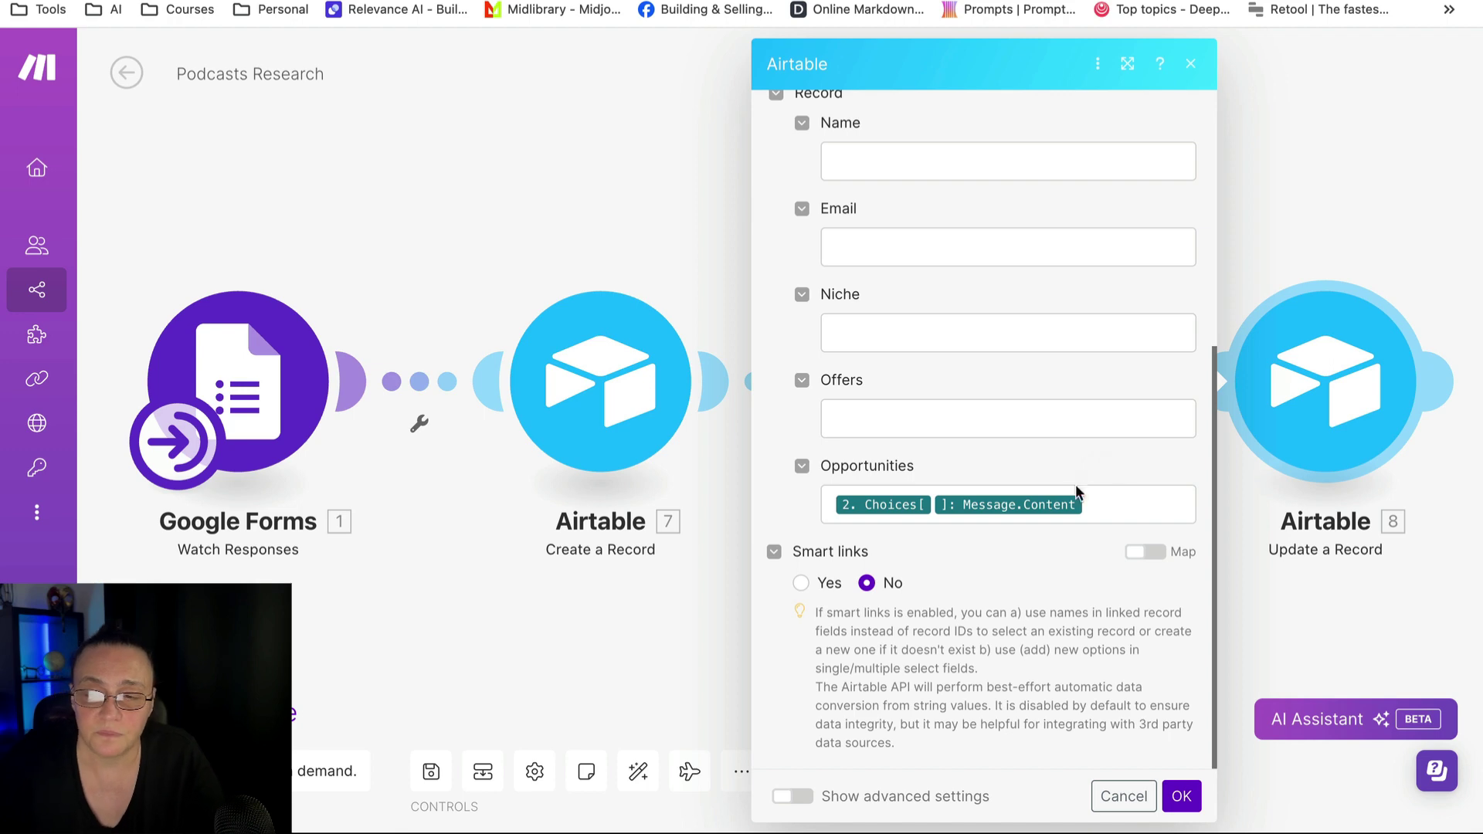
click(1095, 504)
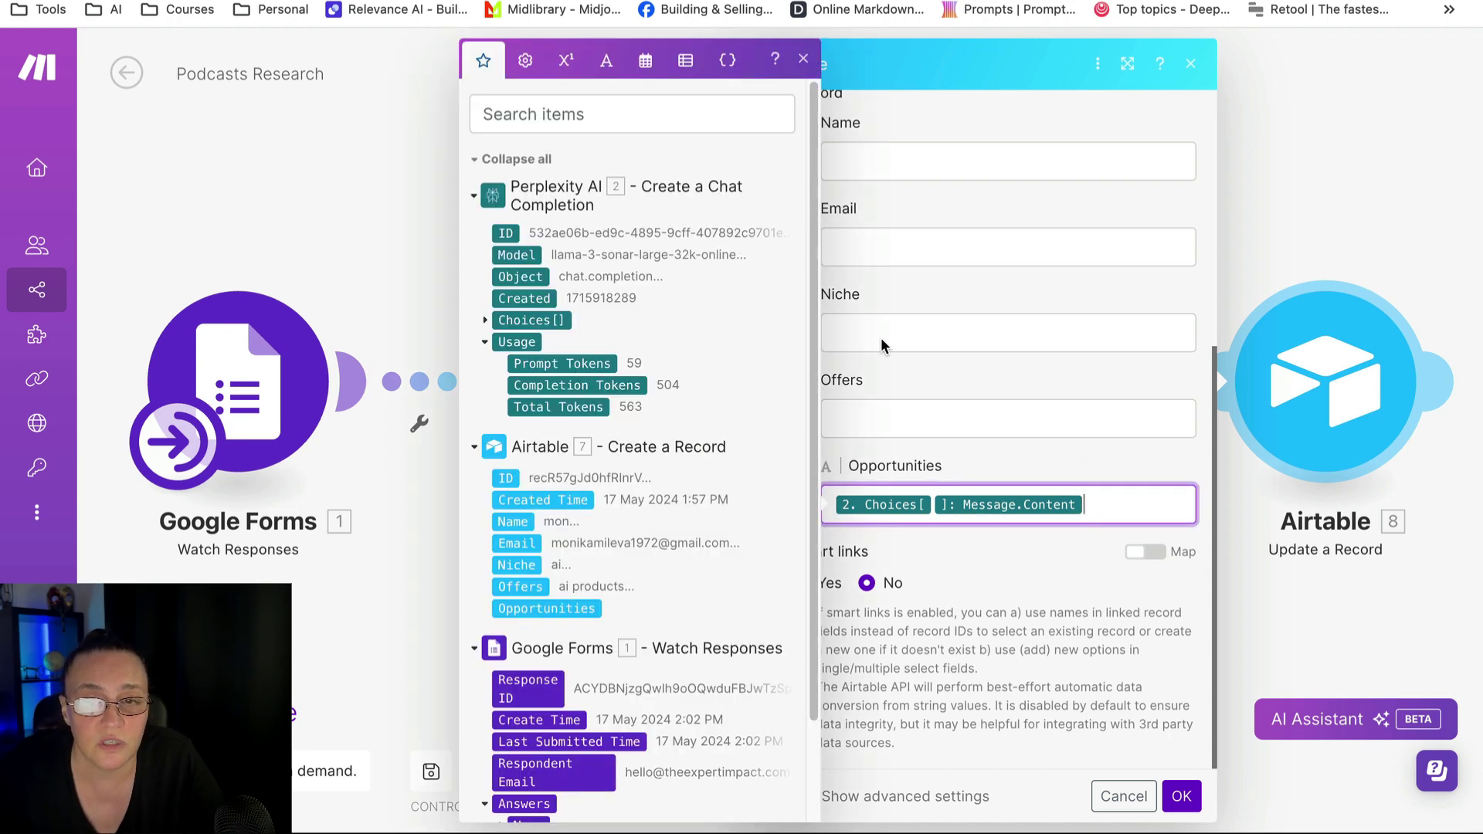
scroll(489, 321, down, 1)
click(487, 317)
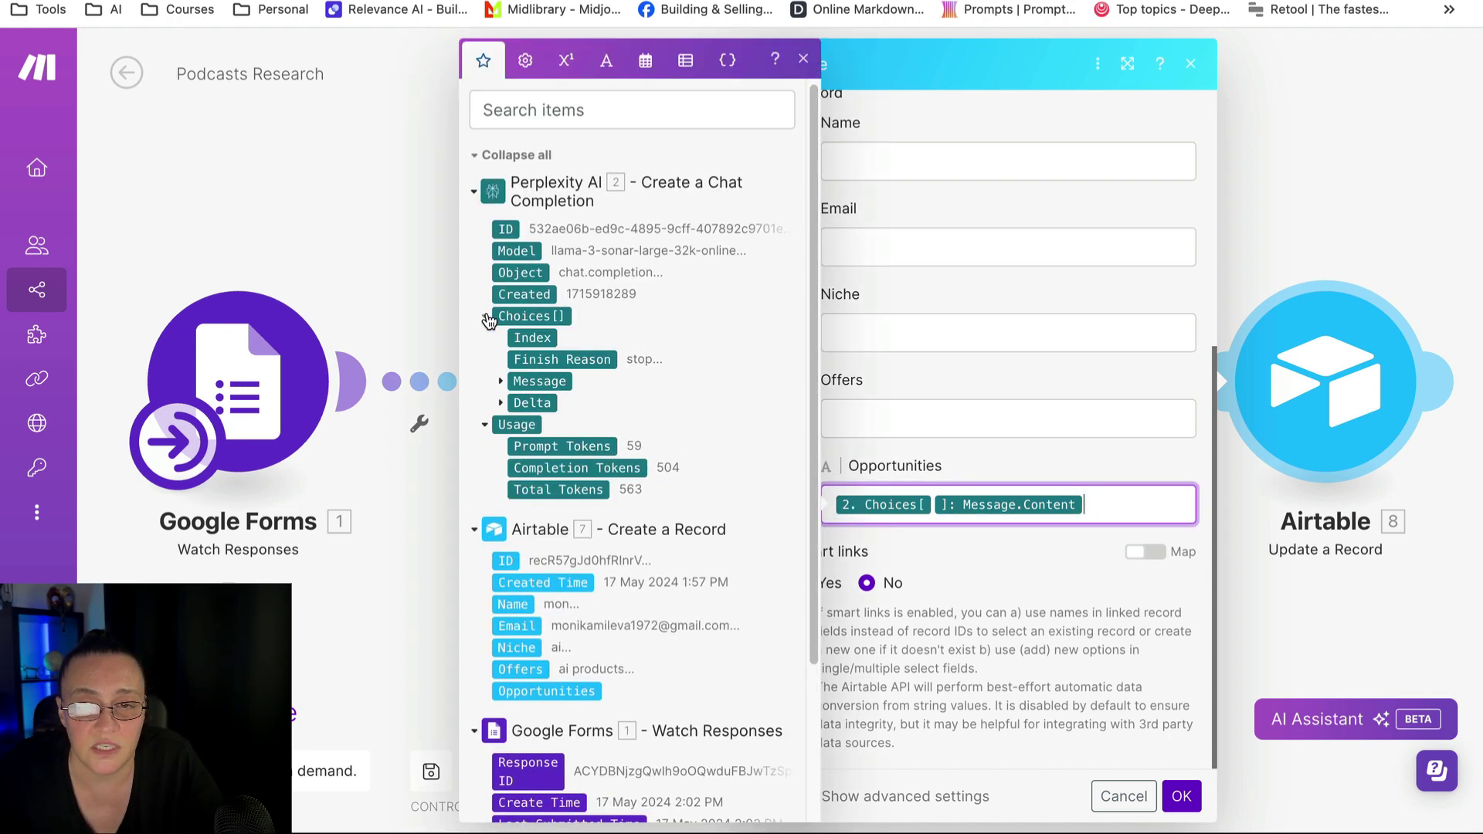
click(501, 382)
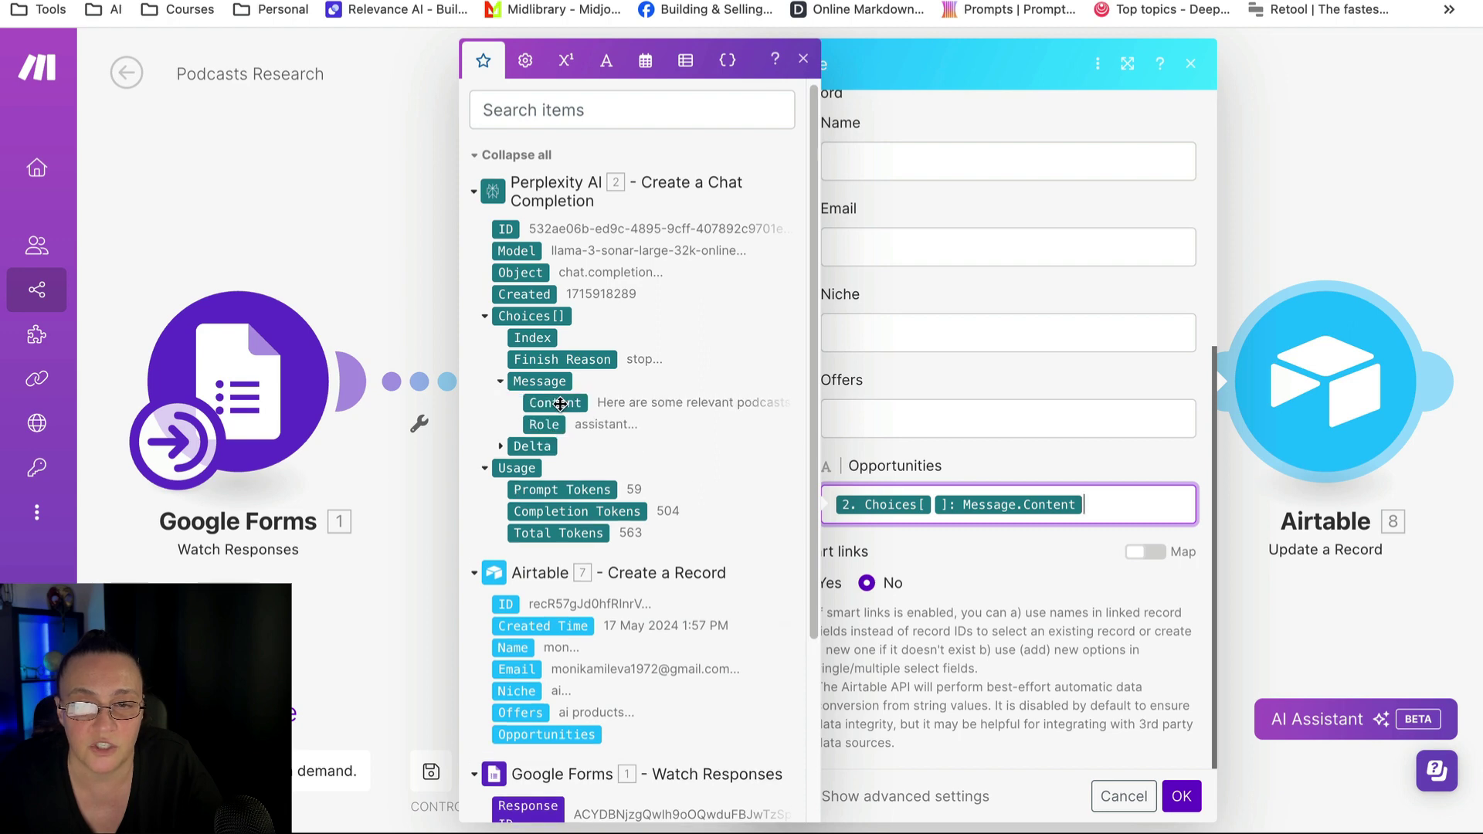
click(929, 572)
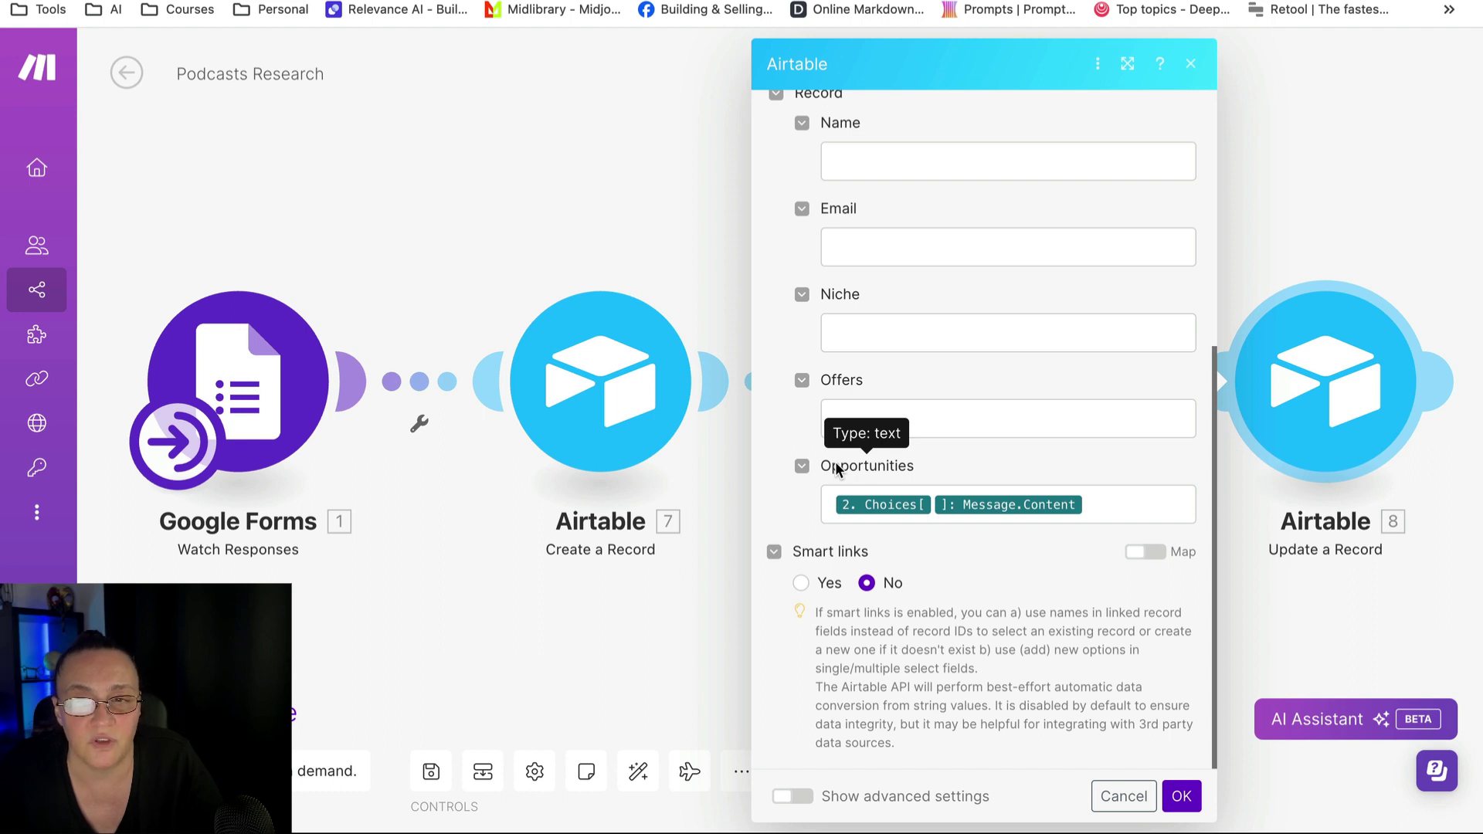
Check the Record ID mapping in the Airtable Update a Record module and leave its settings
scroll(836, 468, up, 5)
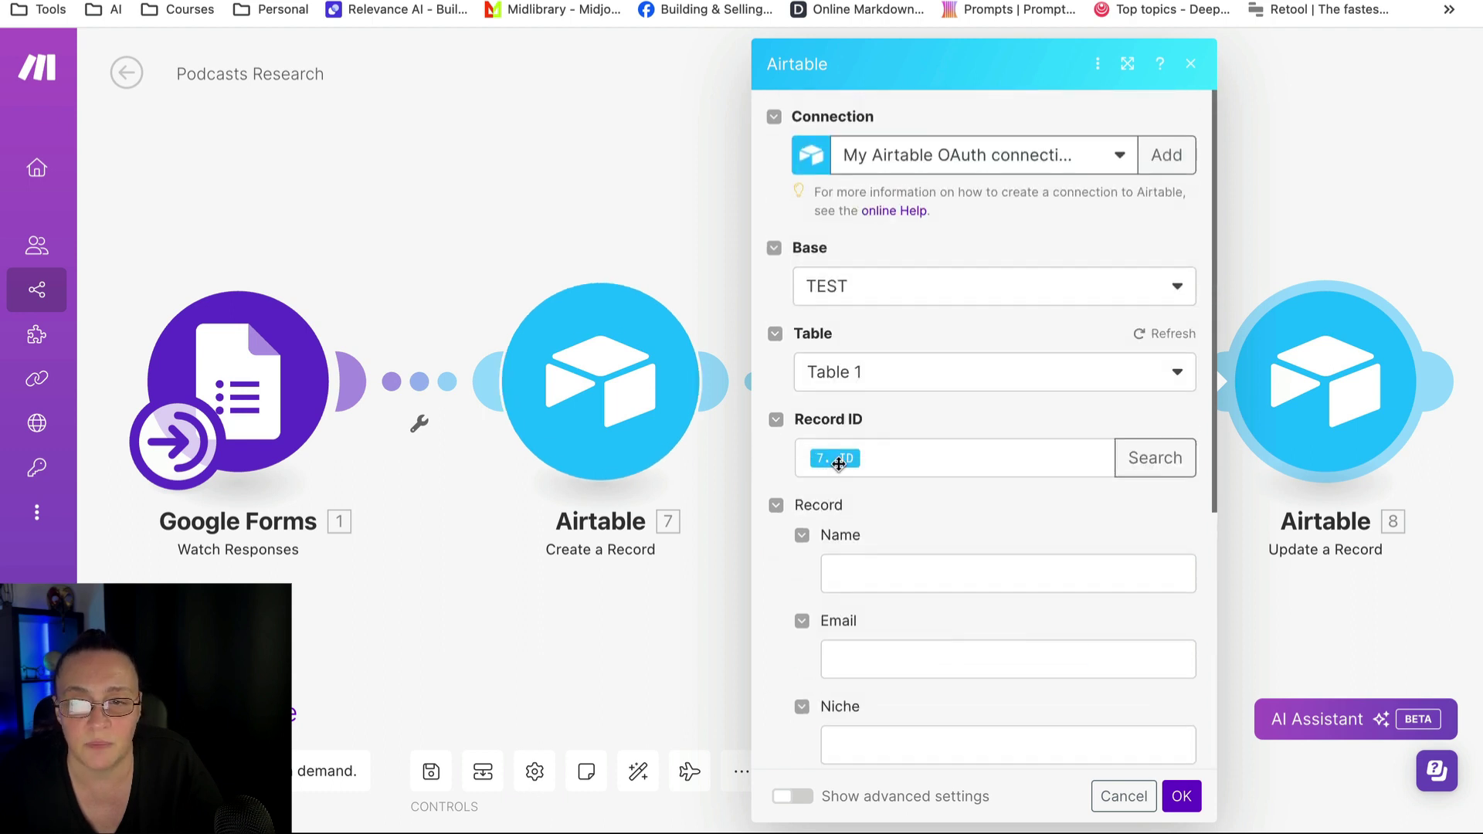
click(885, 461)
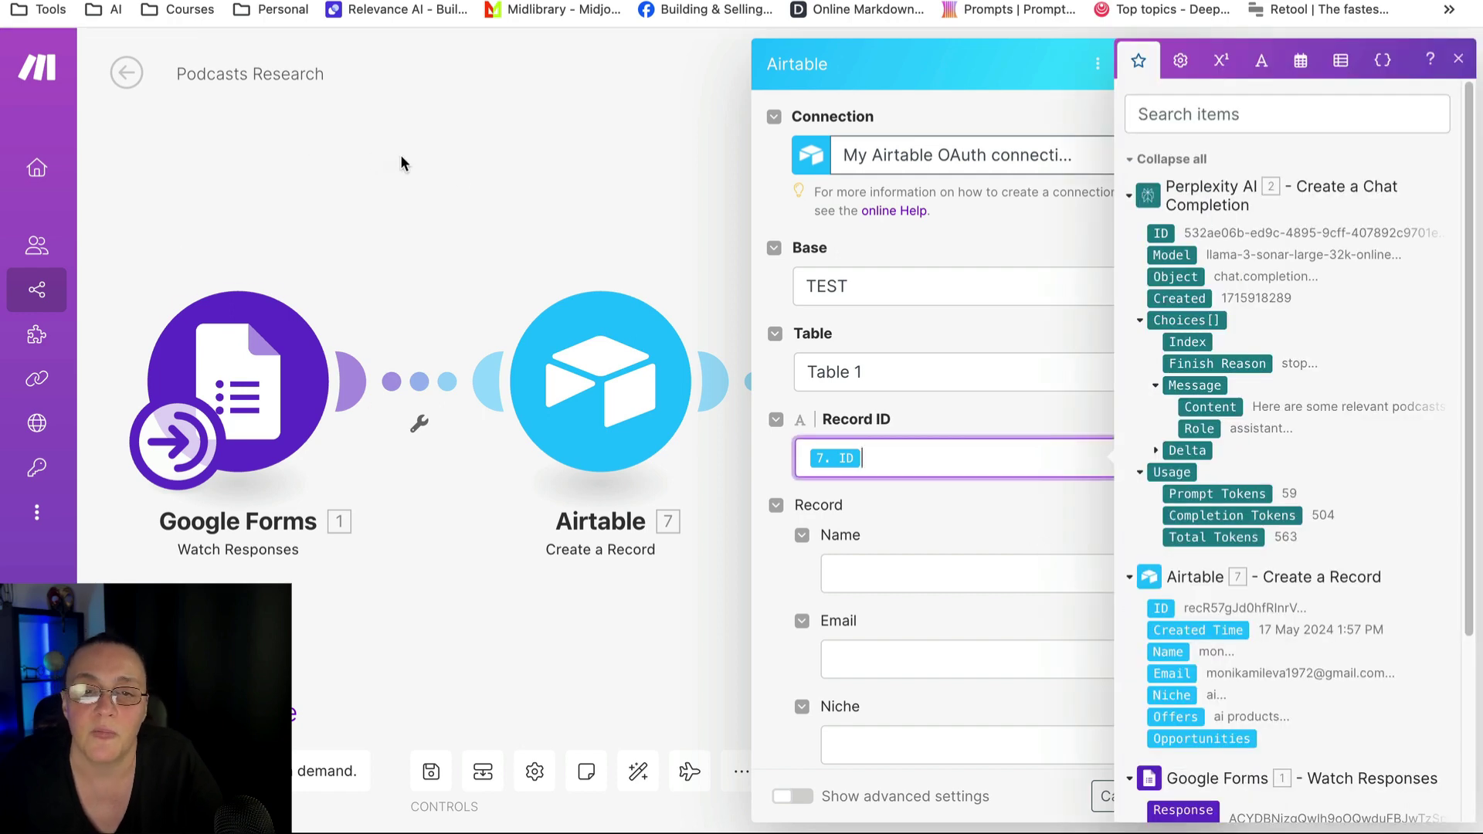
click(463, 184)
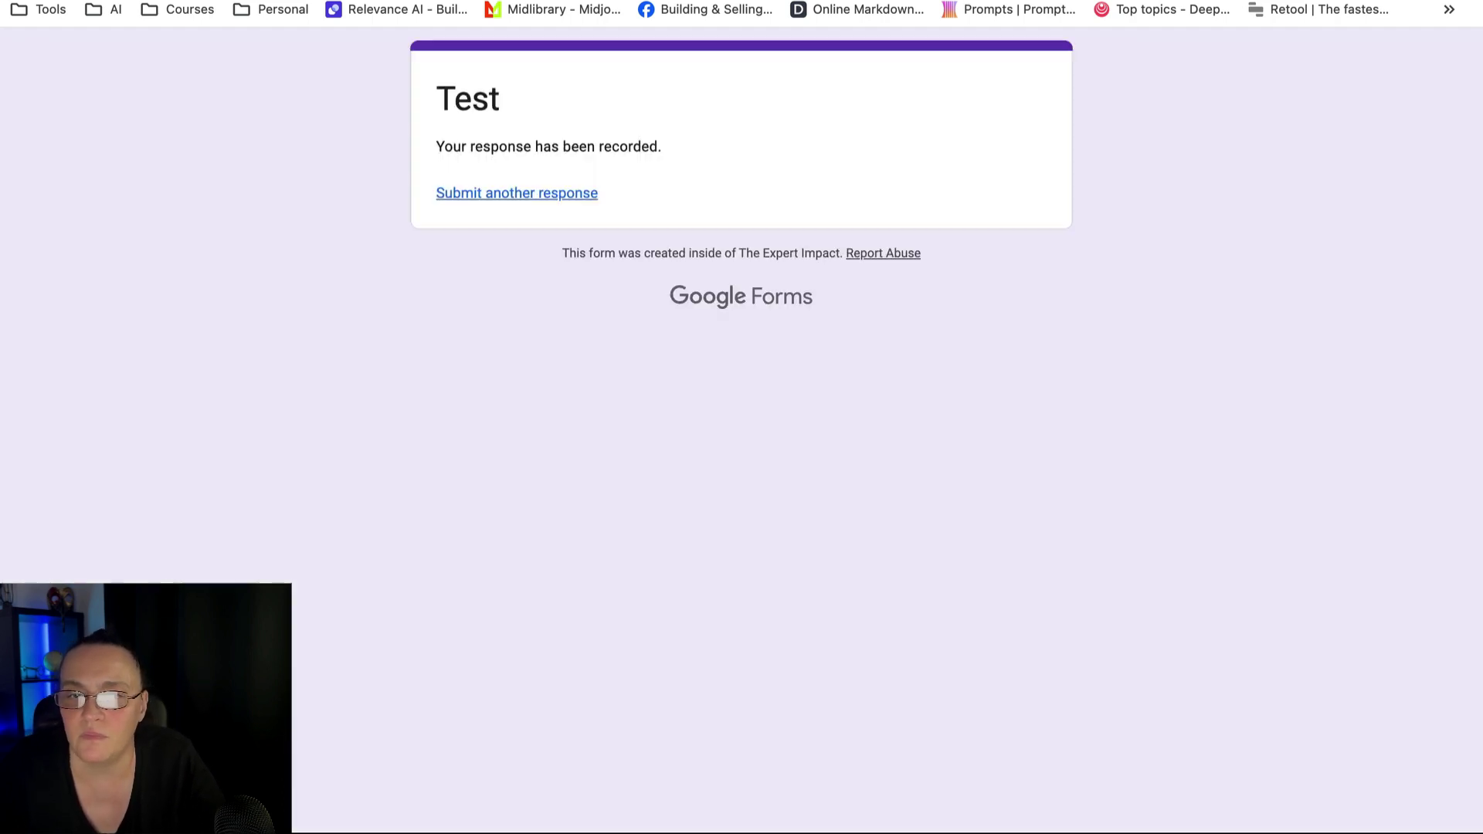
Start another response to the Test form and fill in the respondent's email and name
click(508, 202)
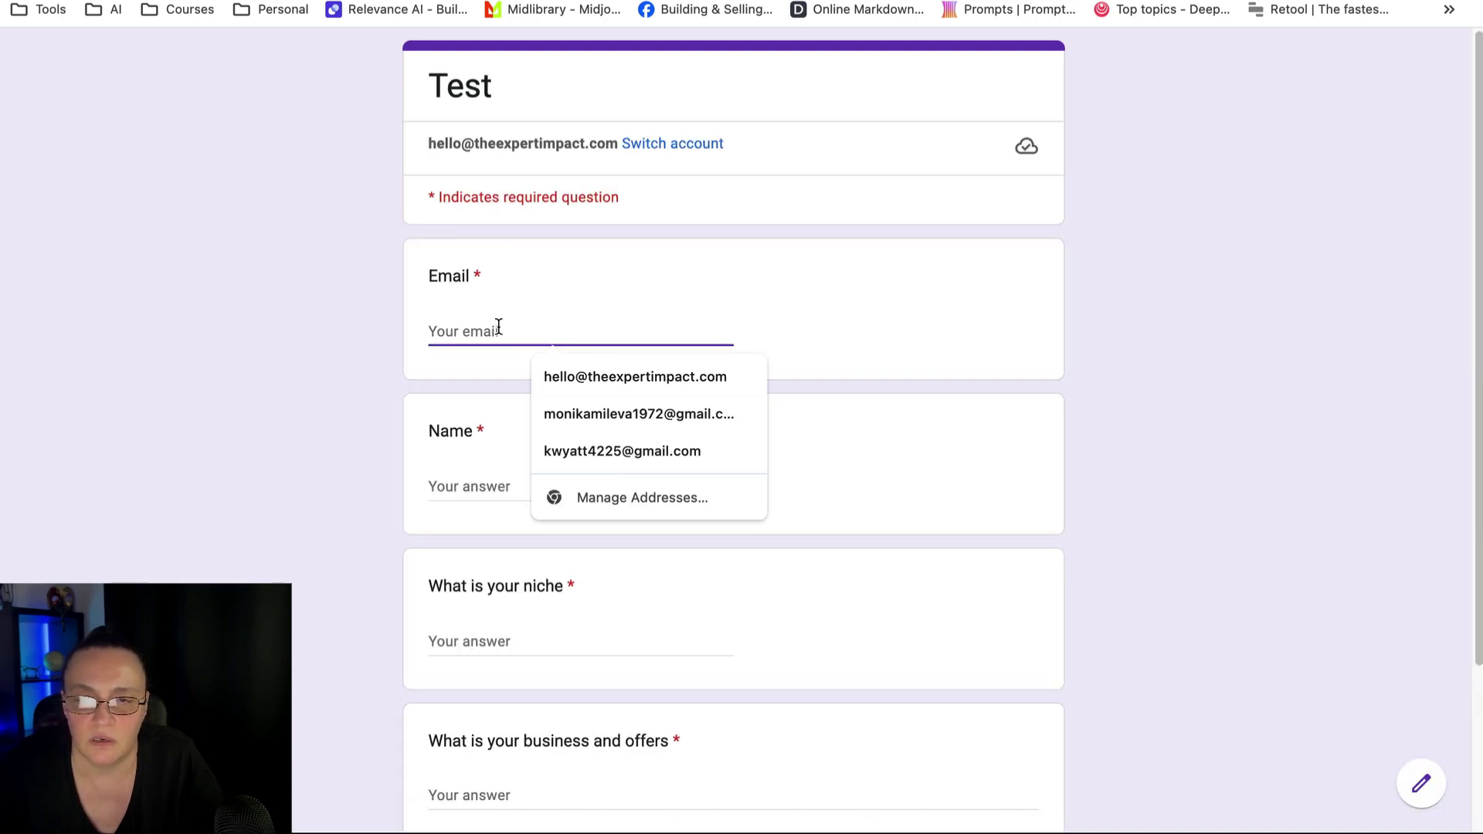
click(592, 408)
click(464, 488)
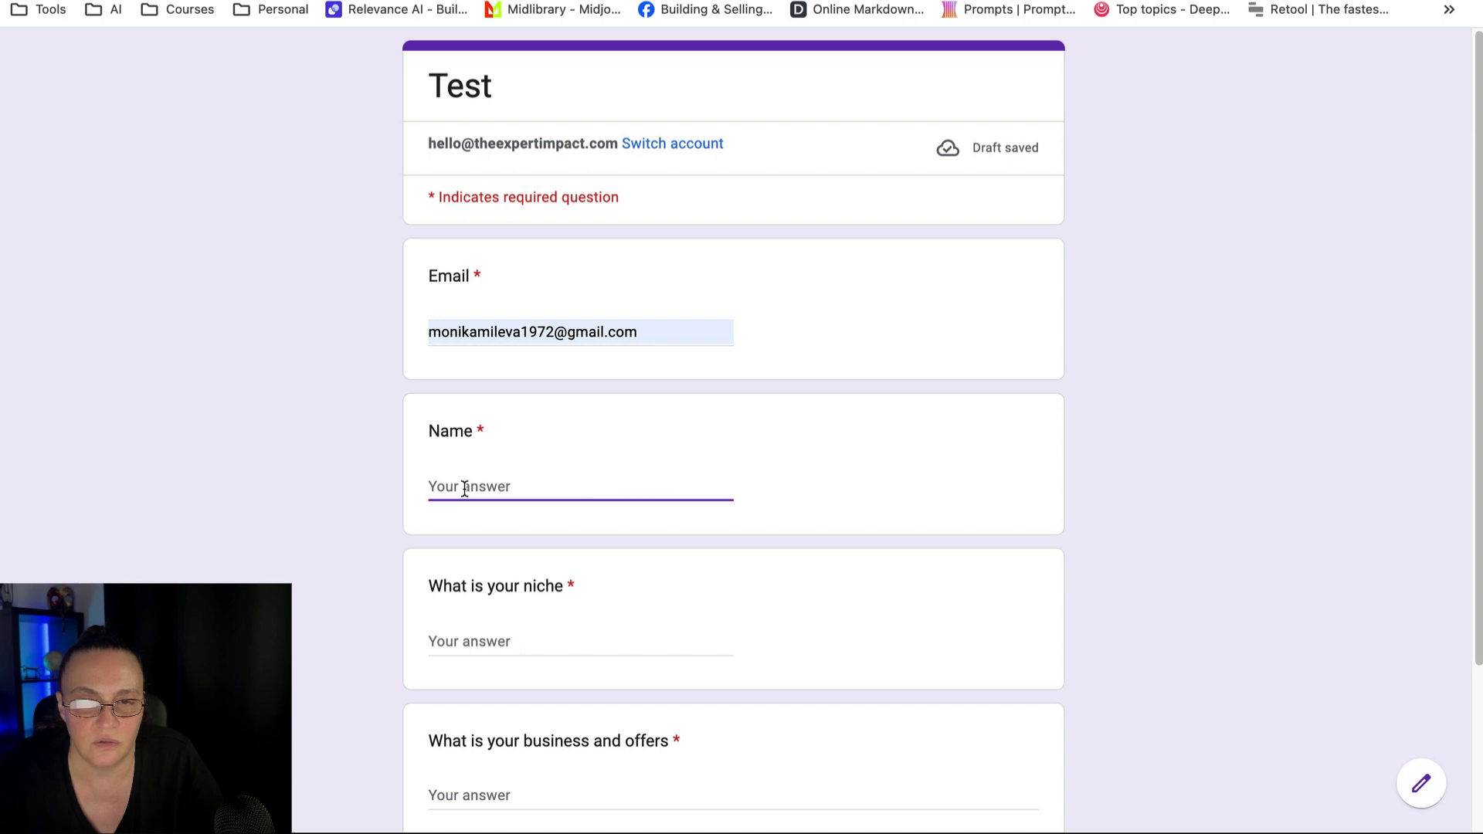
text(monika)
key(Tab)
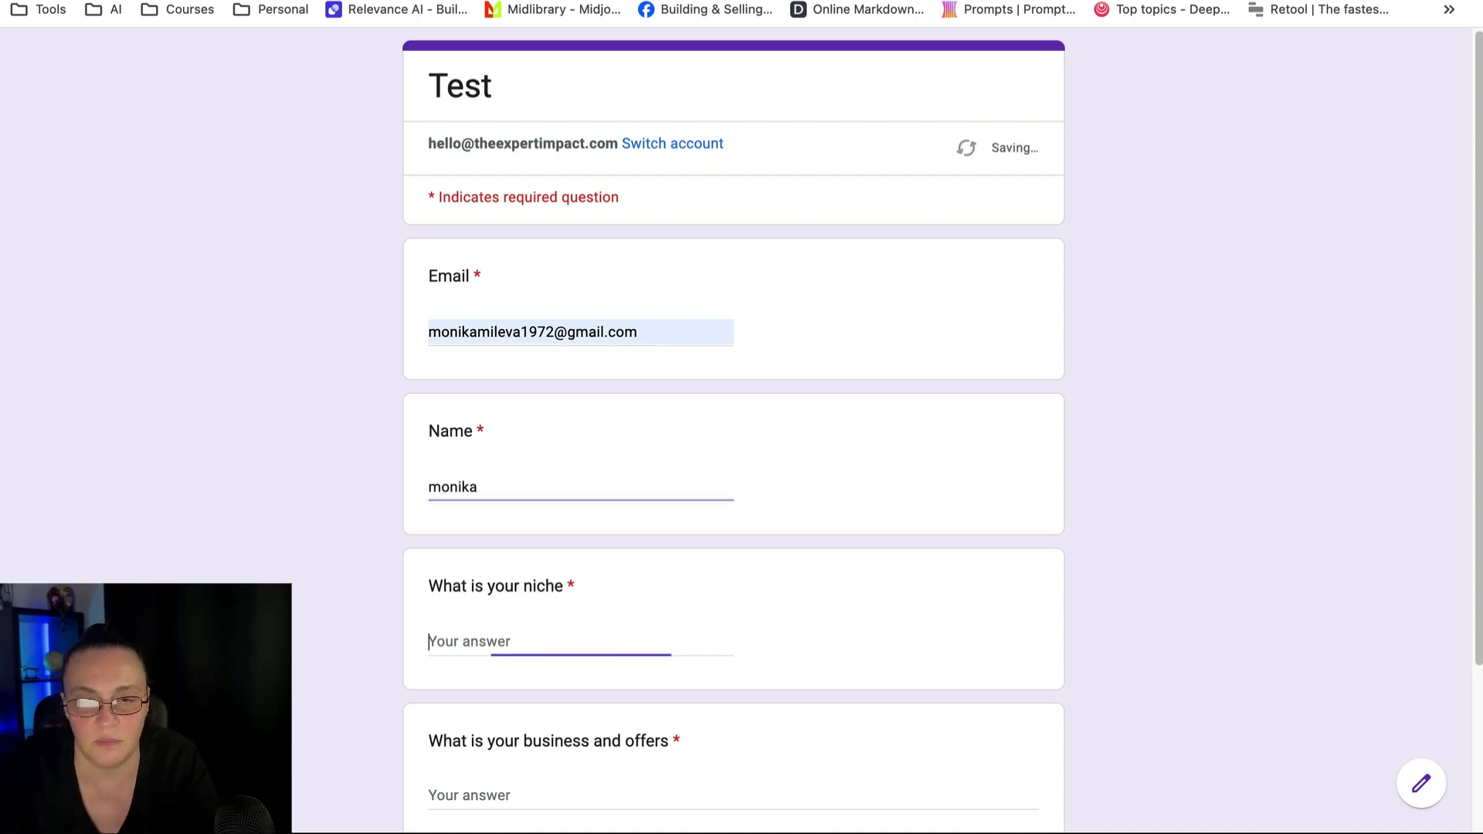
Answer the niche question with "ai" and the business and offers question with "ai solutions", and submit the form
text(ai)
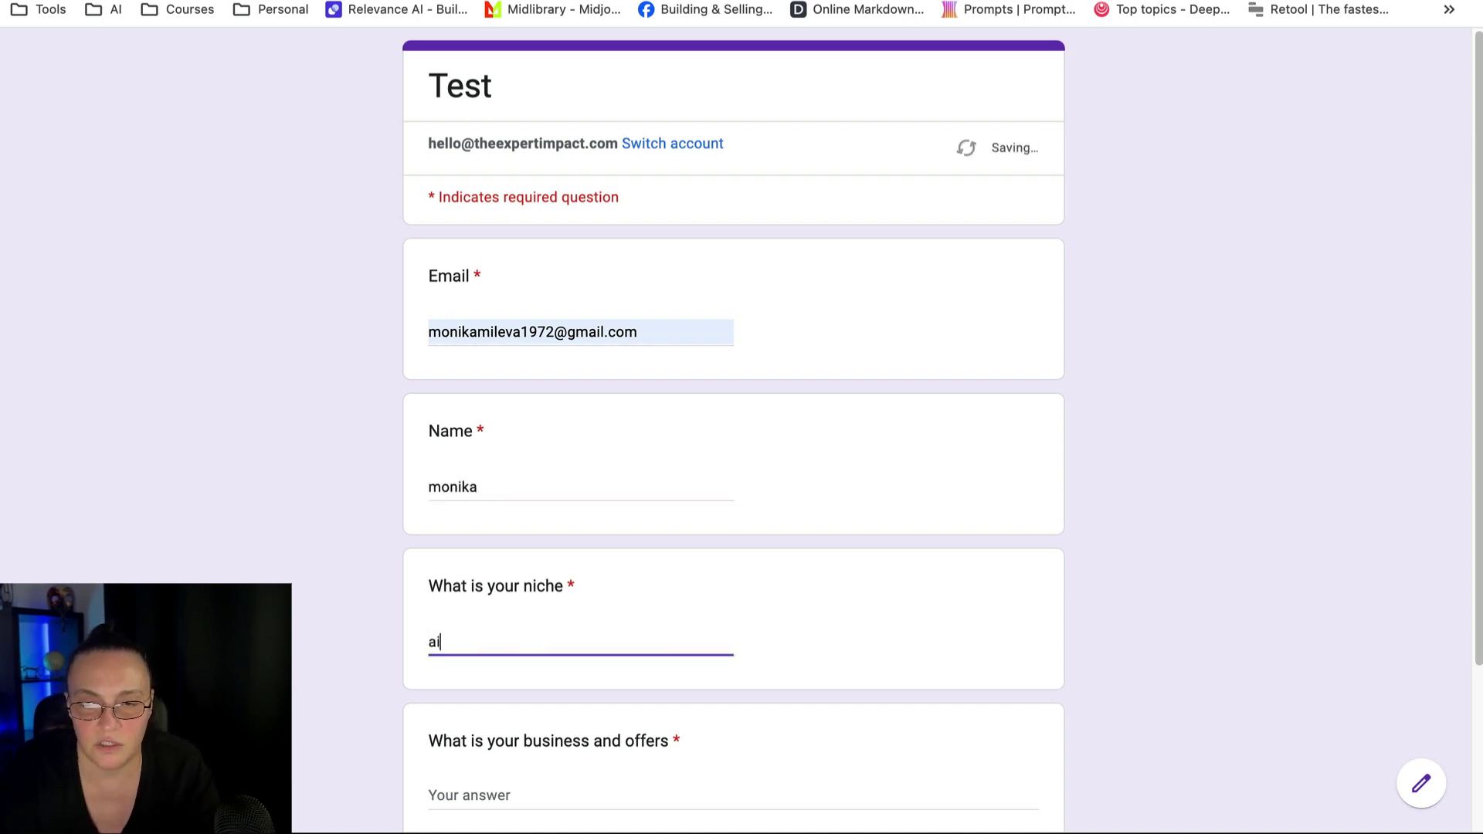
key(Tab)
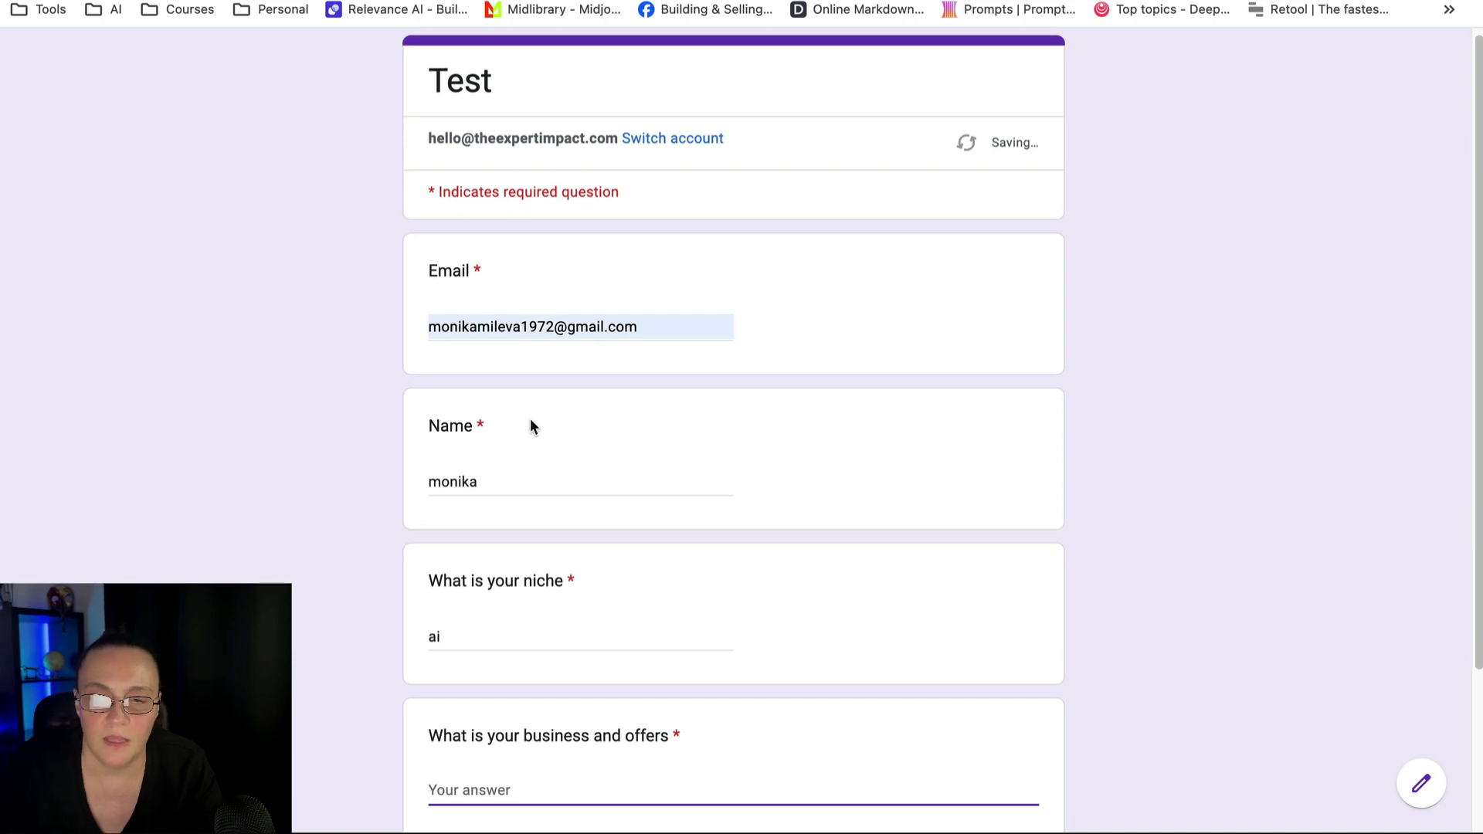
scroll(817, 477, down, 2)
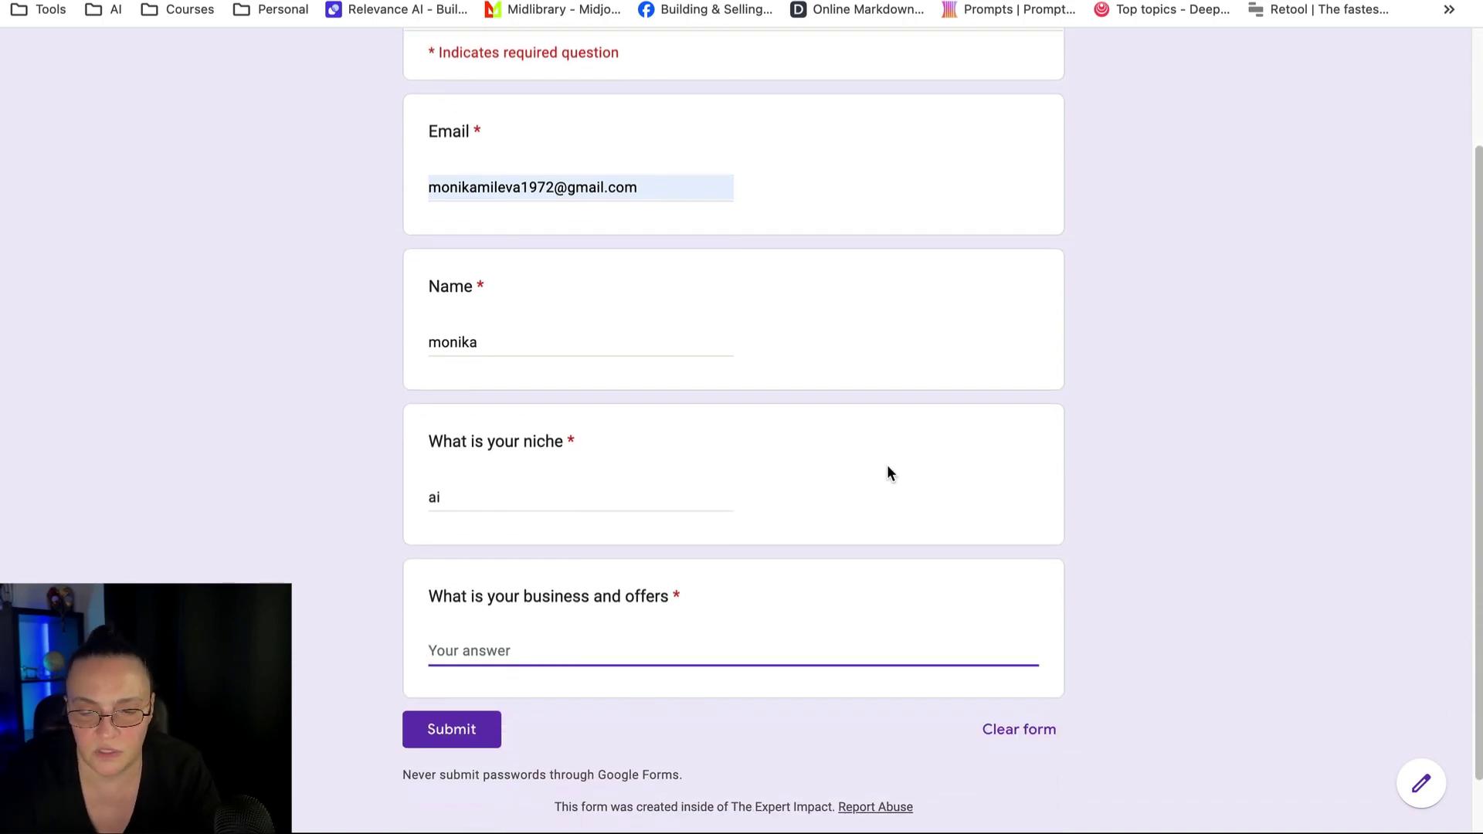
text(ai )
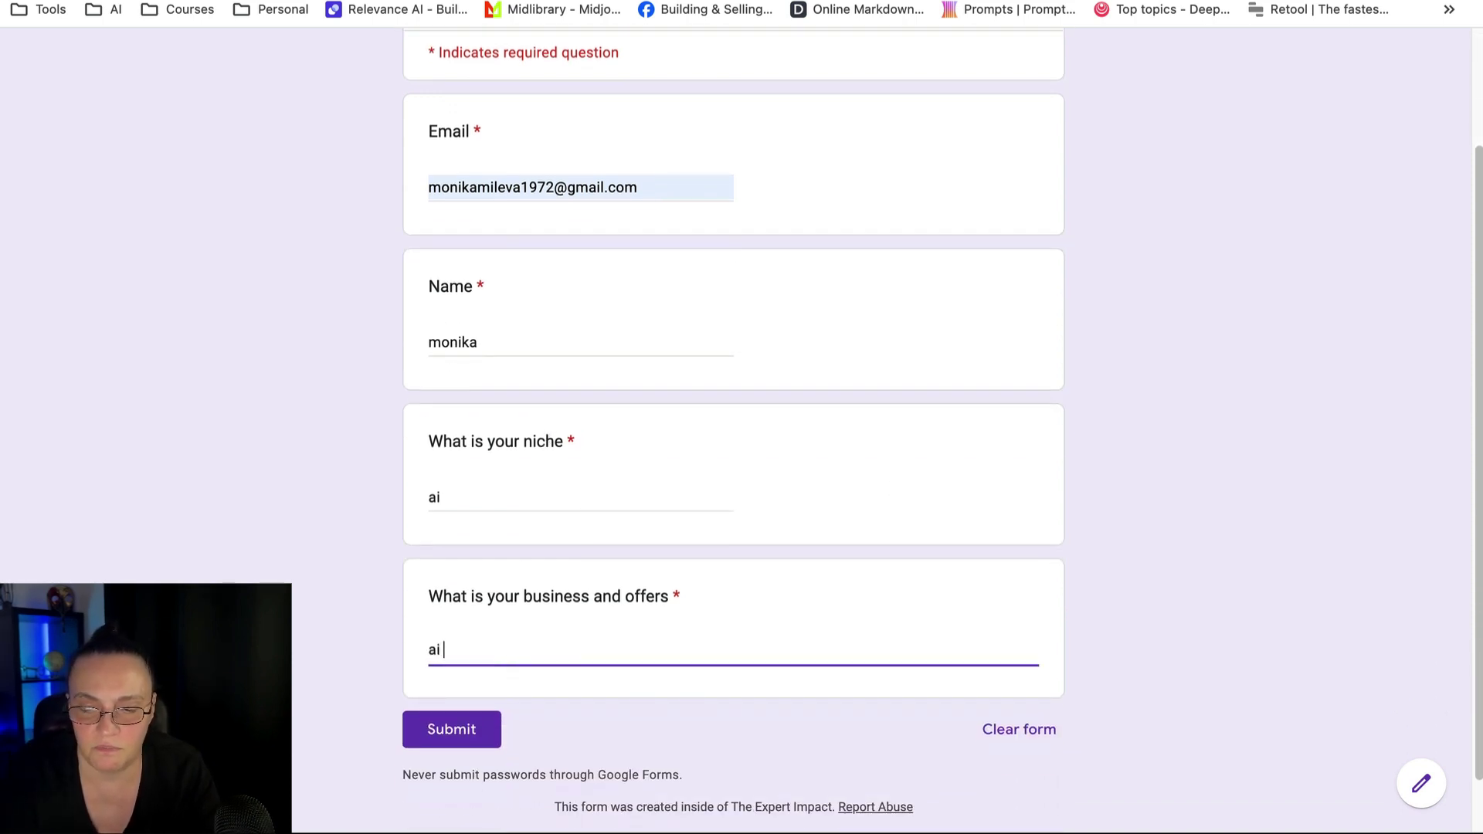
text(solution)
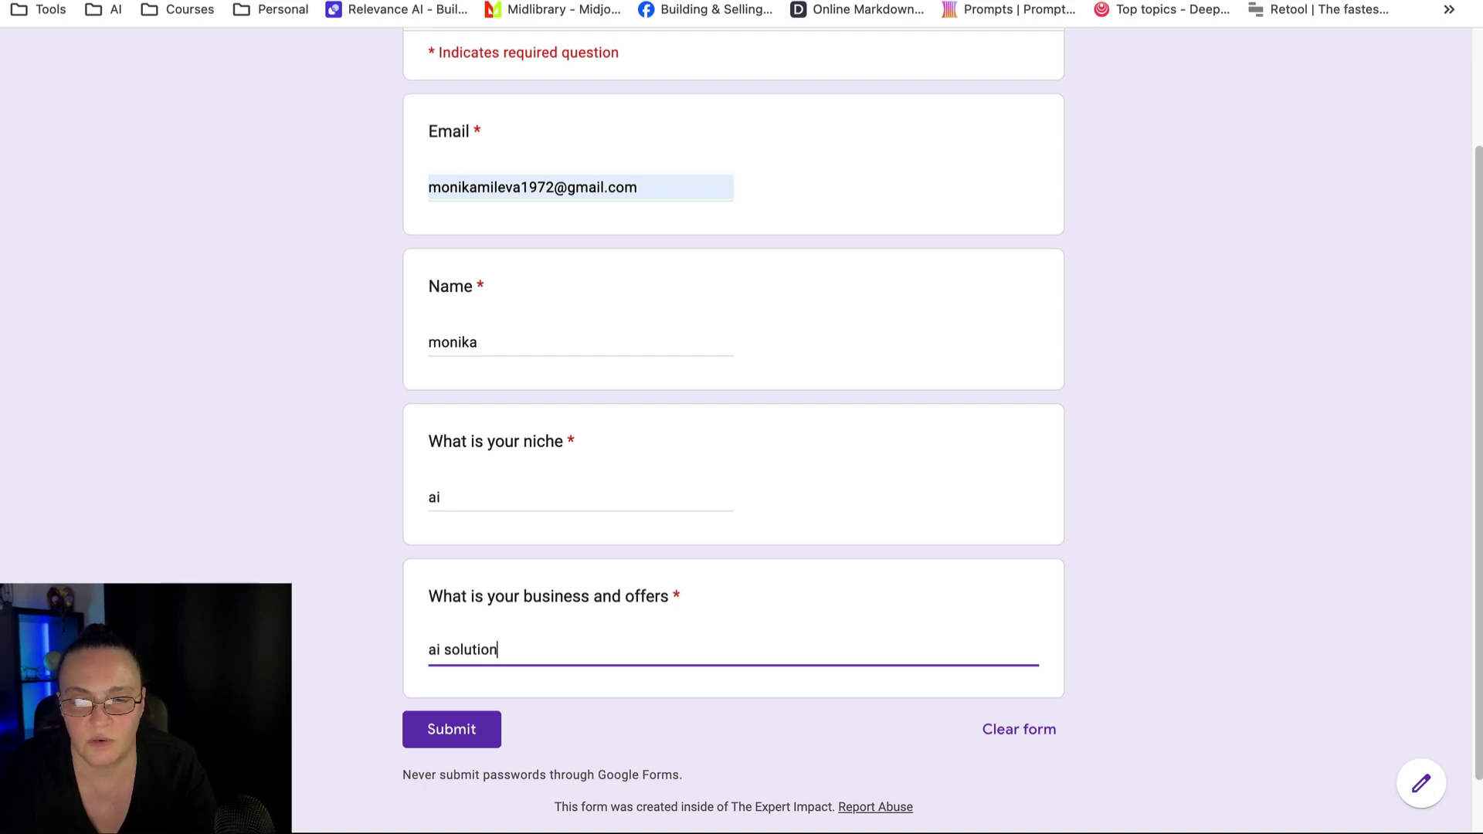
text(s)
click(456, 730)
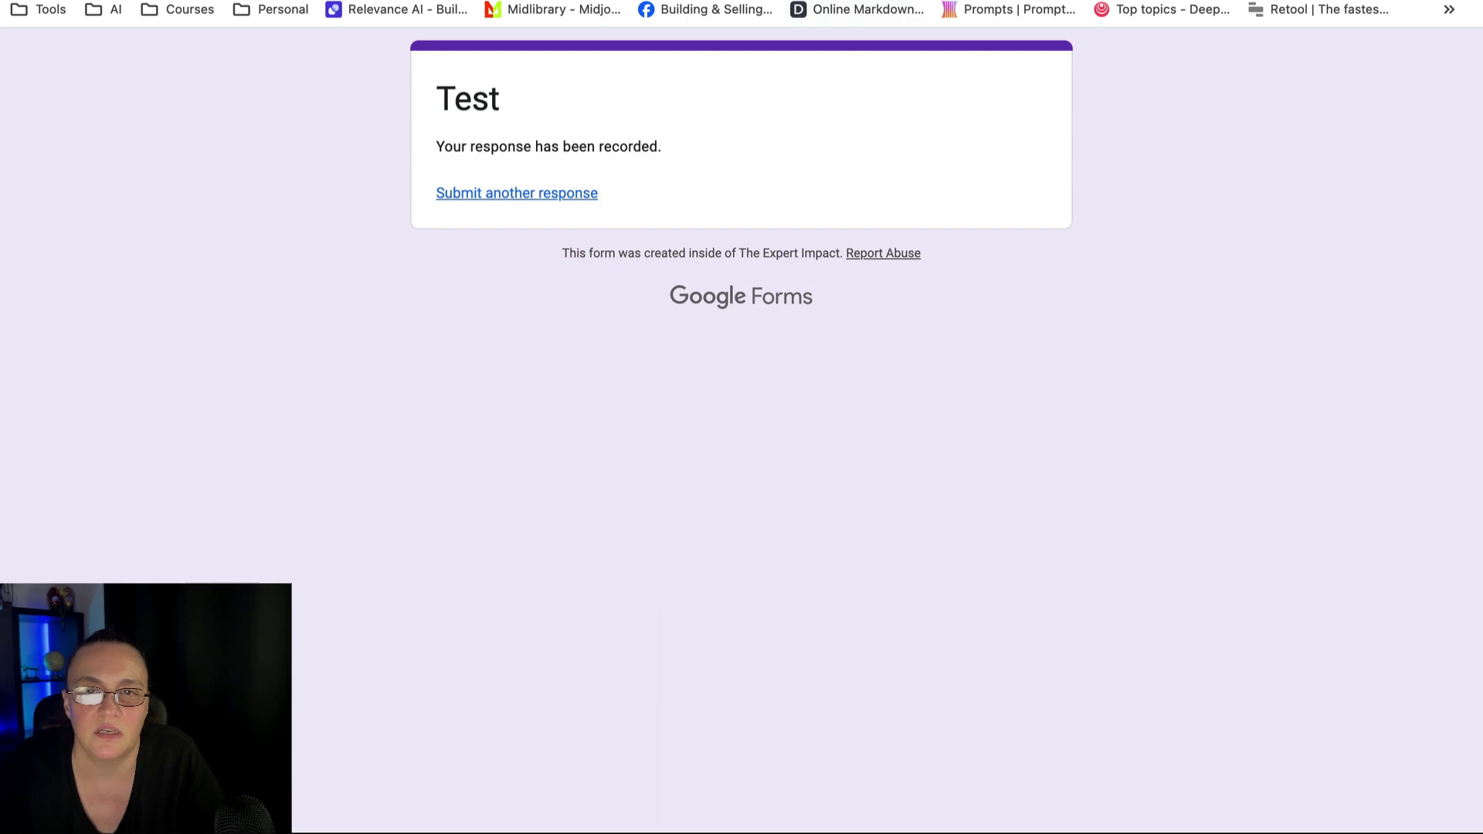
Check the submitted answers in the form's responses, and switch to Make to run the Podcasts Research scenario once
click(618, 1)
click(722, 119)
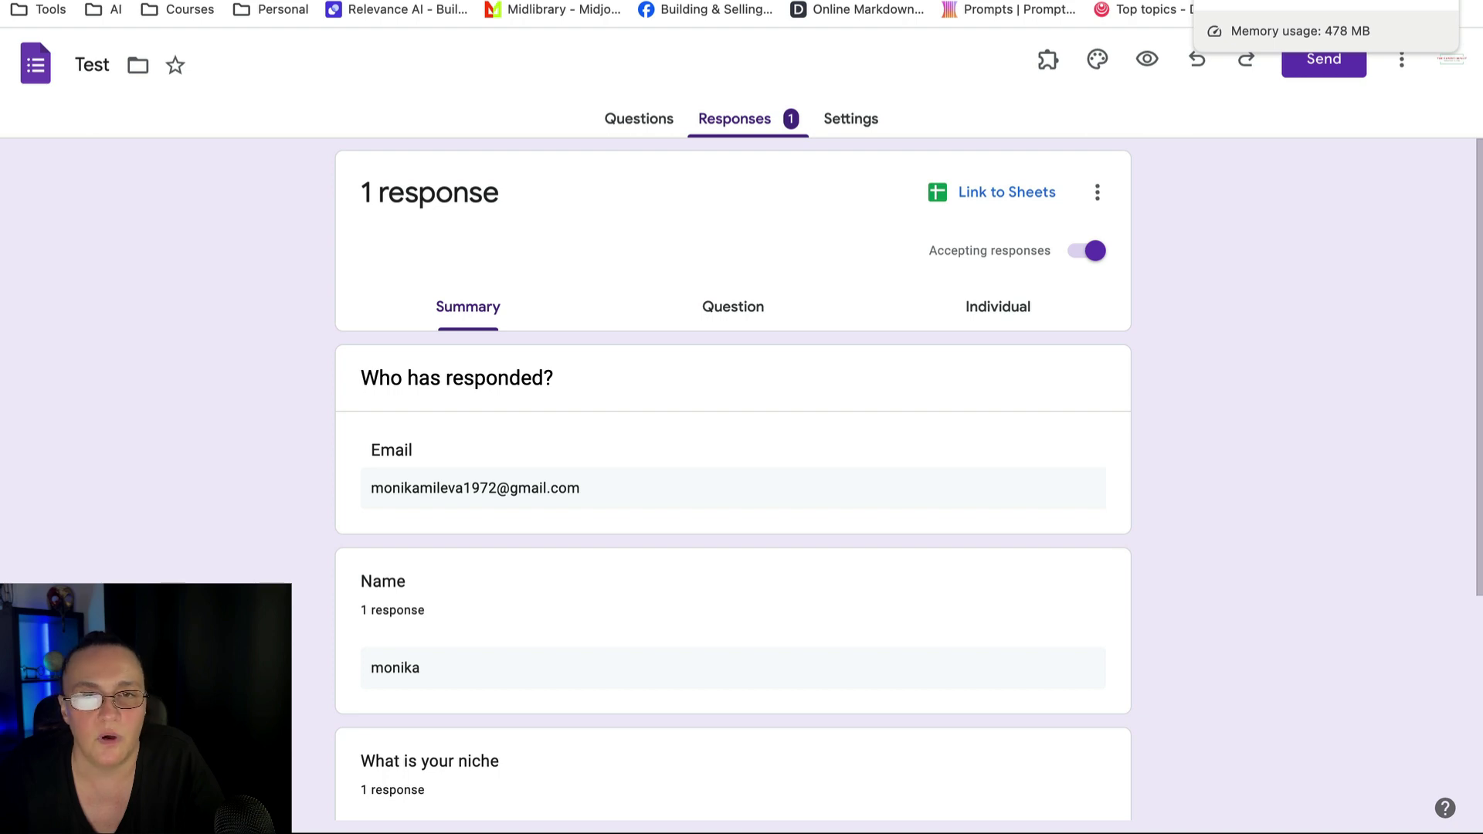
click(1251, 0)
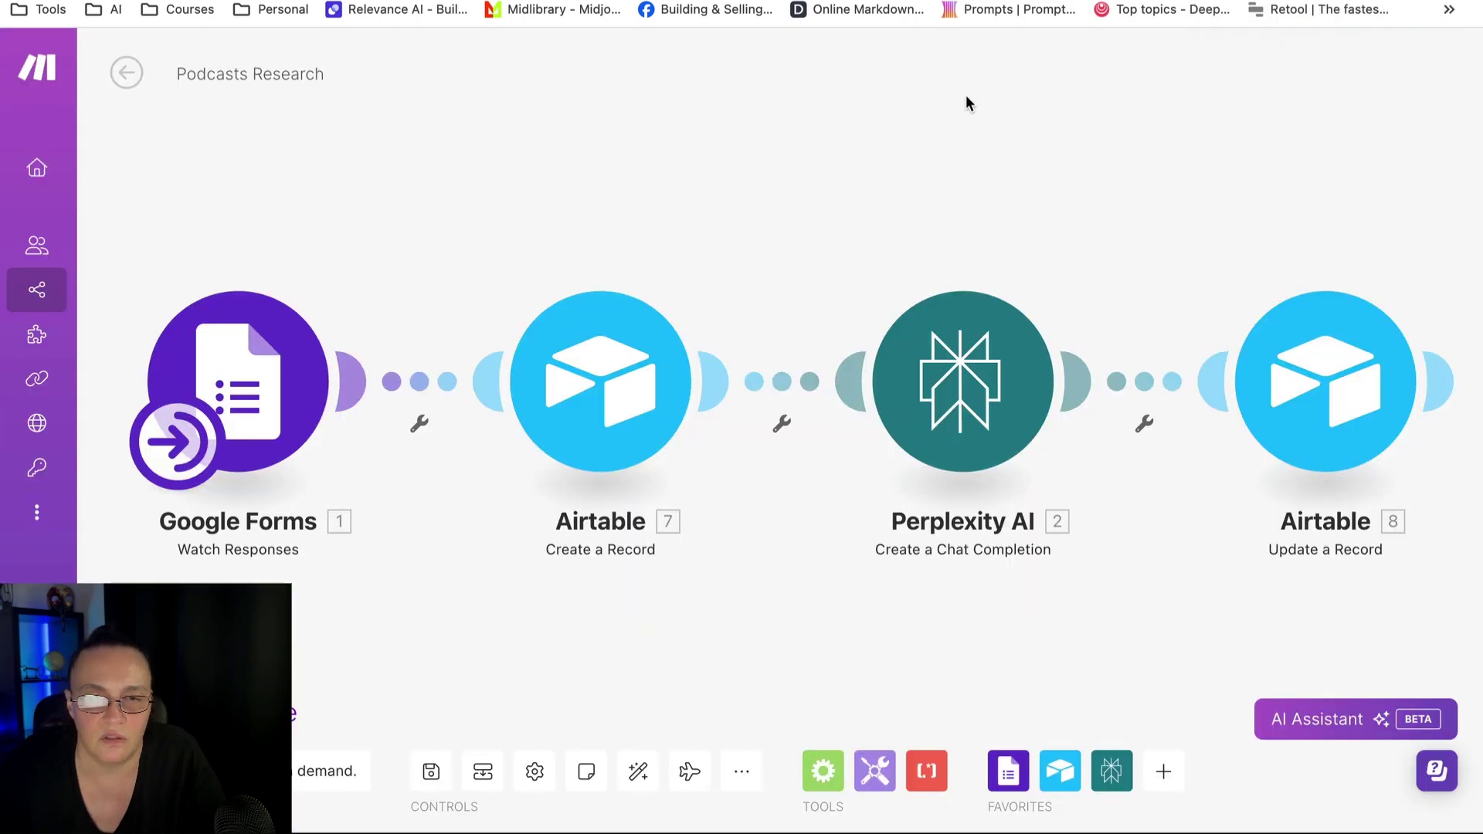
click(142, 709)
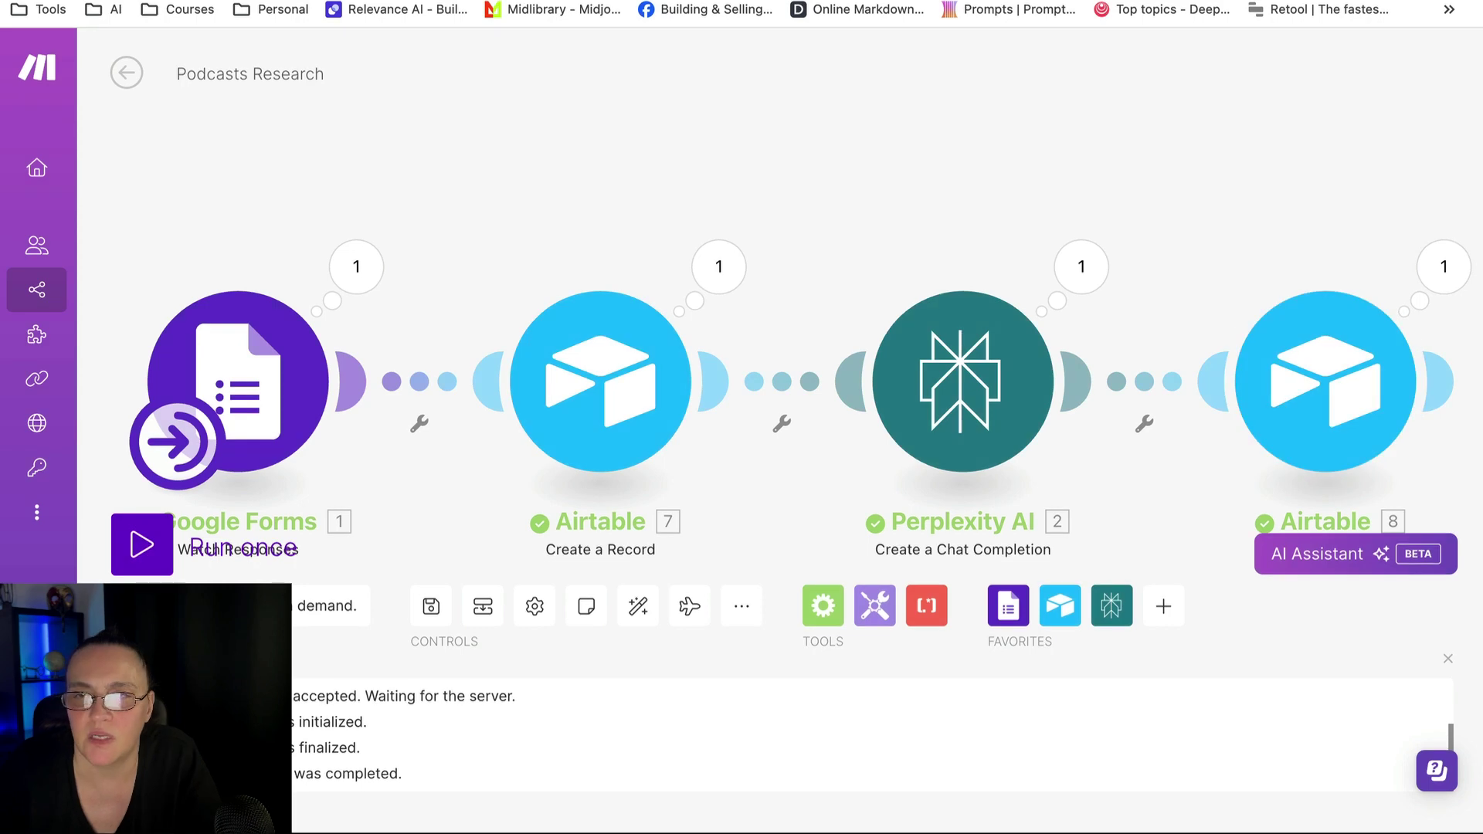
Switch to the Airtable TEST base and read the full Opportunities text of the new record
click(1286, 1)
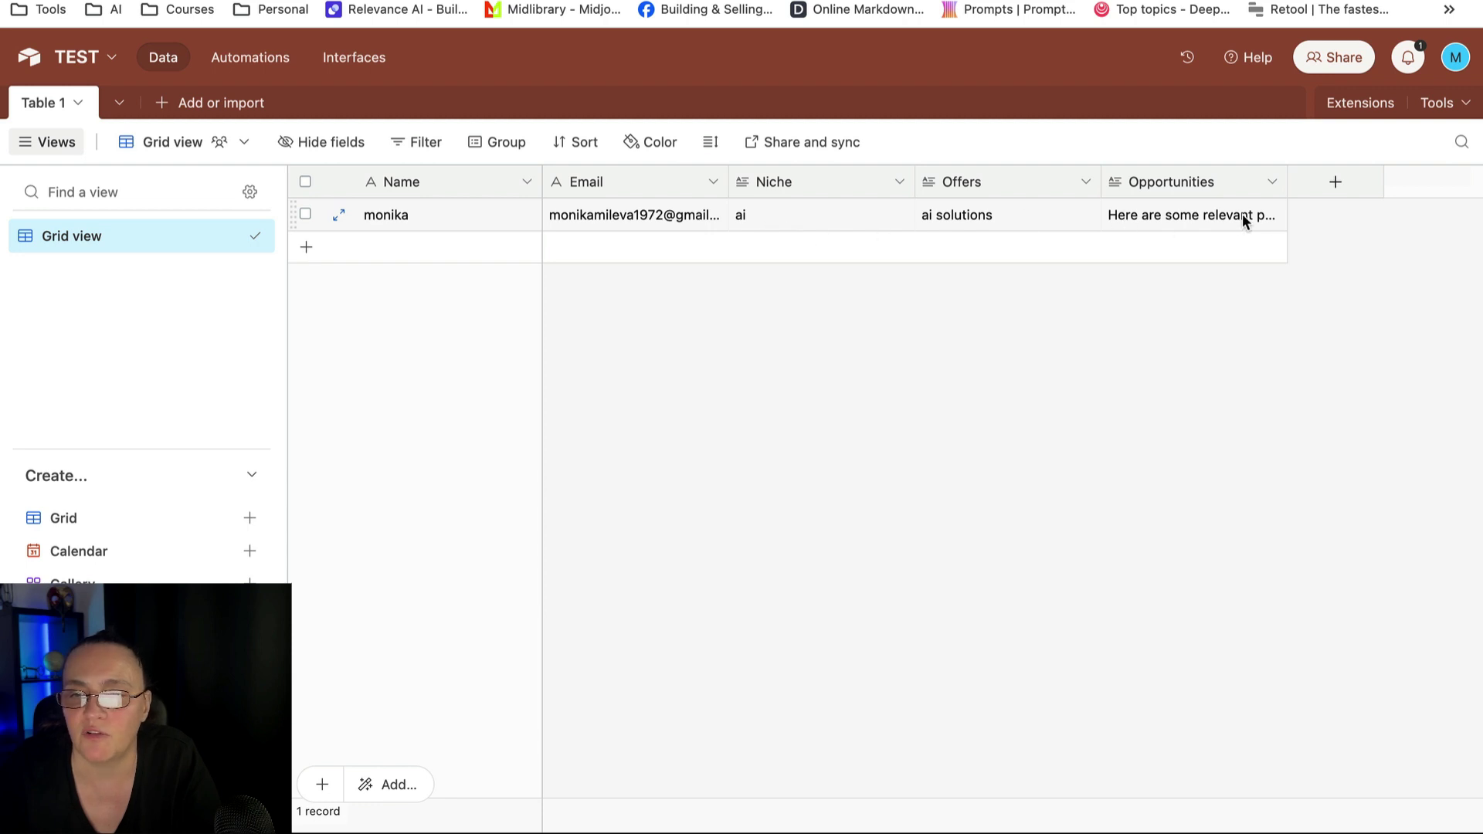
click(1265, 224)
click(1275, 215)
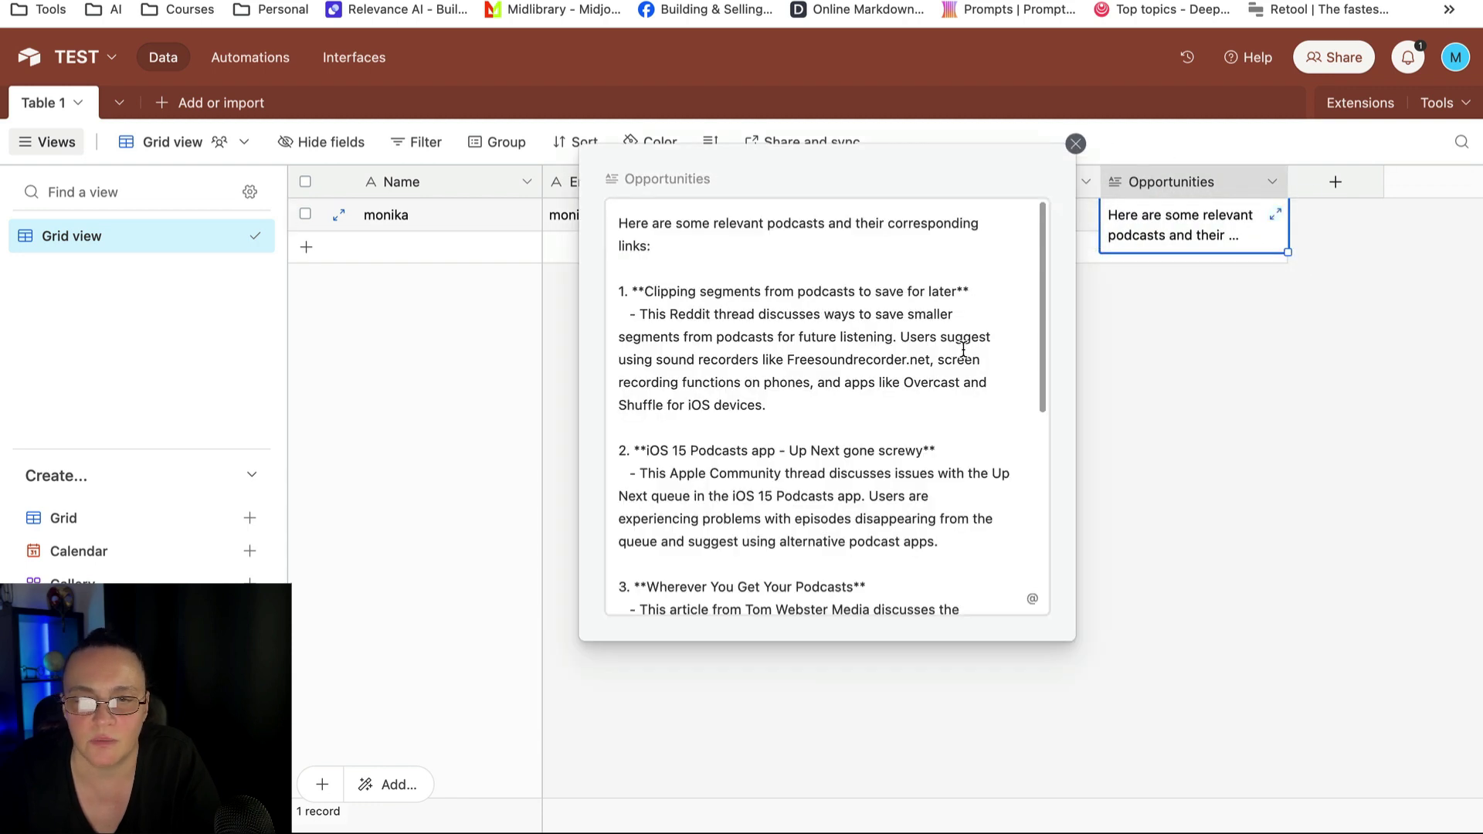
scroll(898, 323, down, 5)
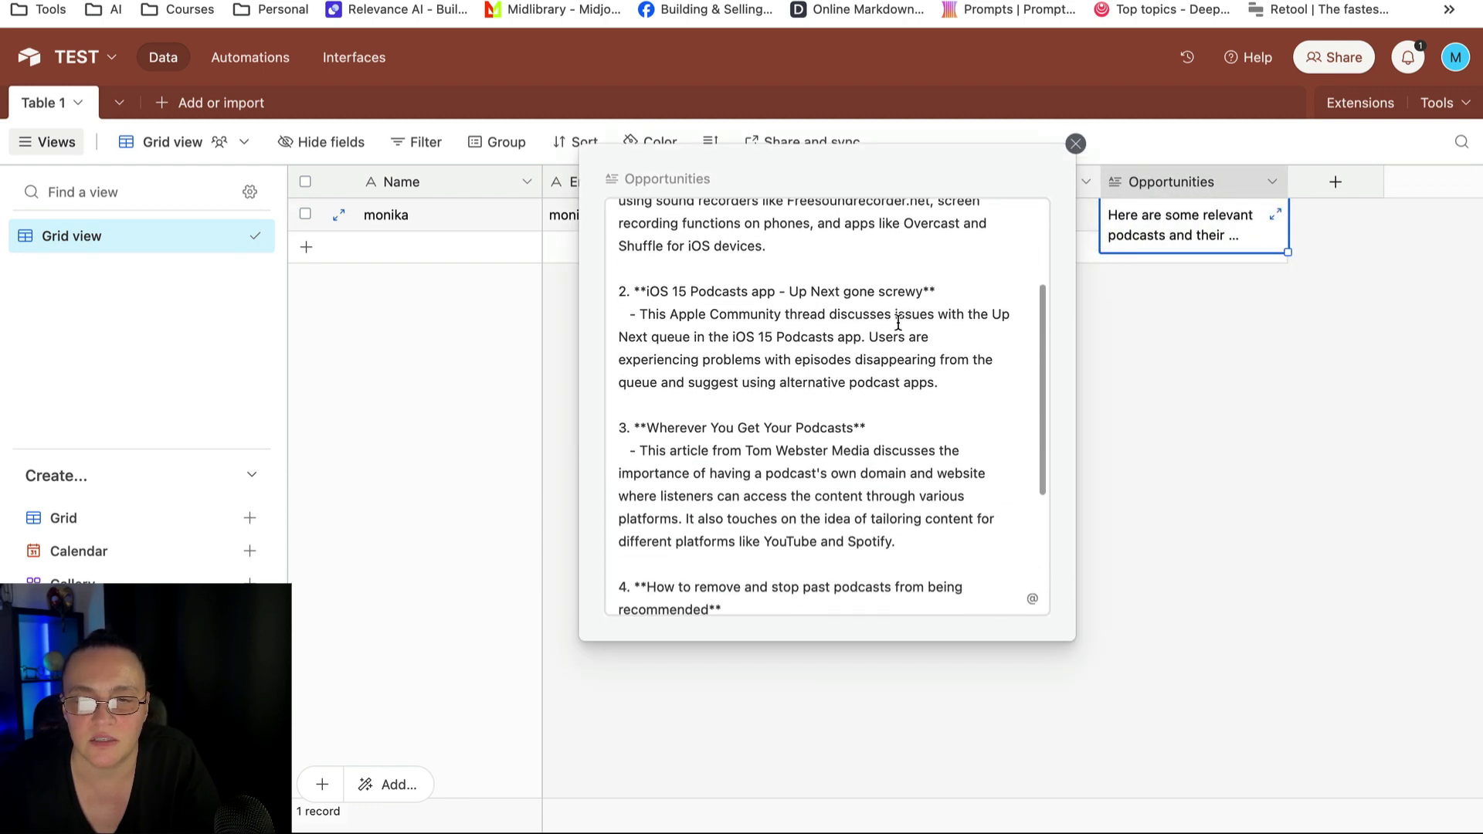
scroll(898, 322, down, 4)
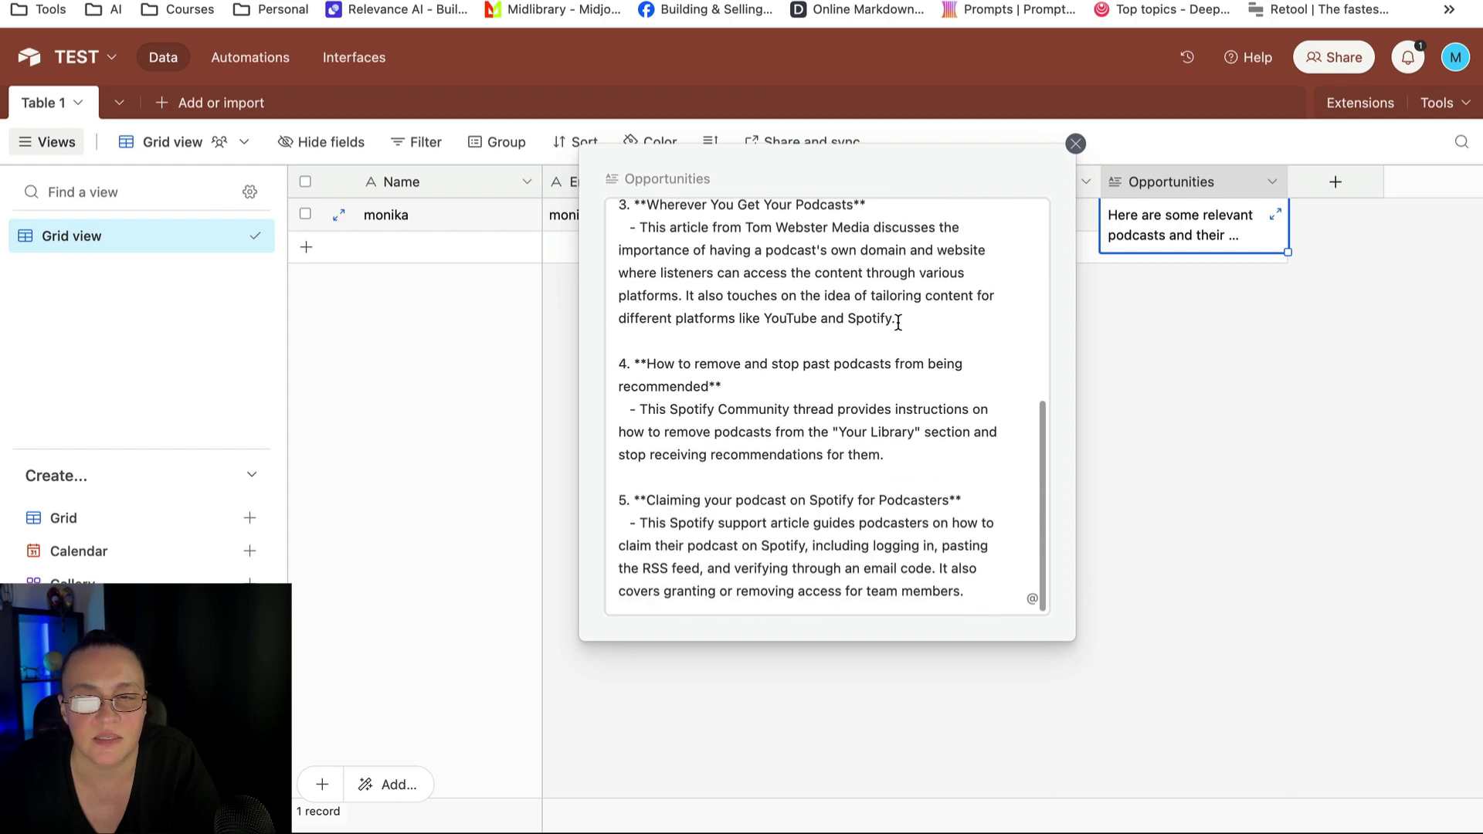